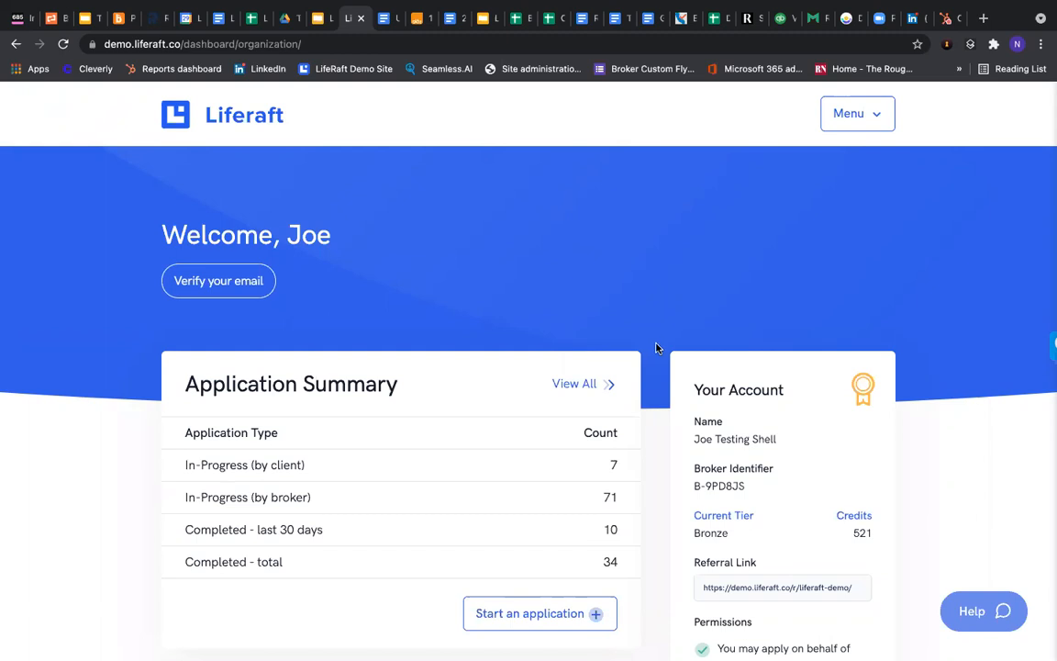
{"action": "scroll", "coordinate": [655, 347], "scroll_direction": "down", "scroll_amount": 3}
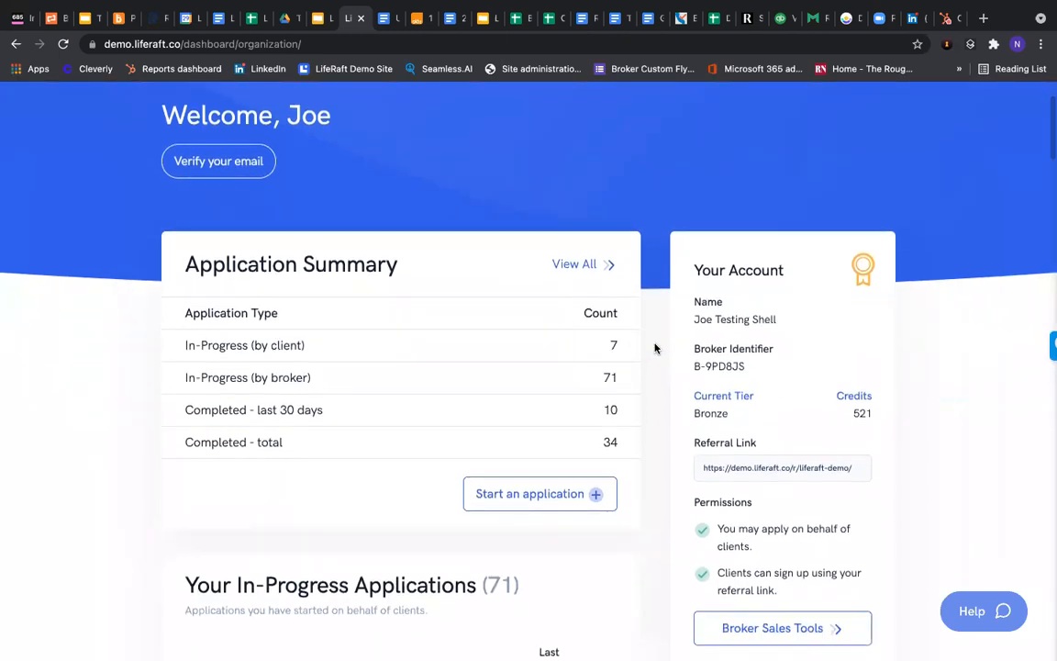
{"action": "scroll", "coordinate": [656, 347], "scroll_direction": "down", "scroll_amount": 2}
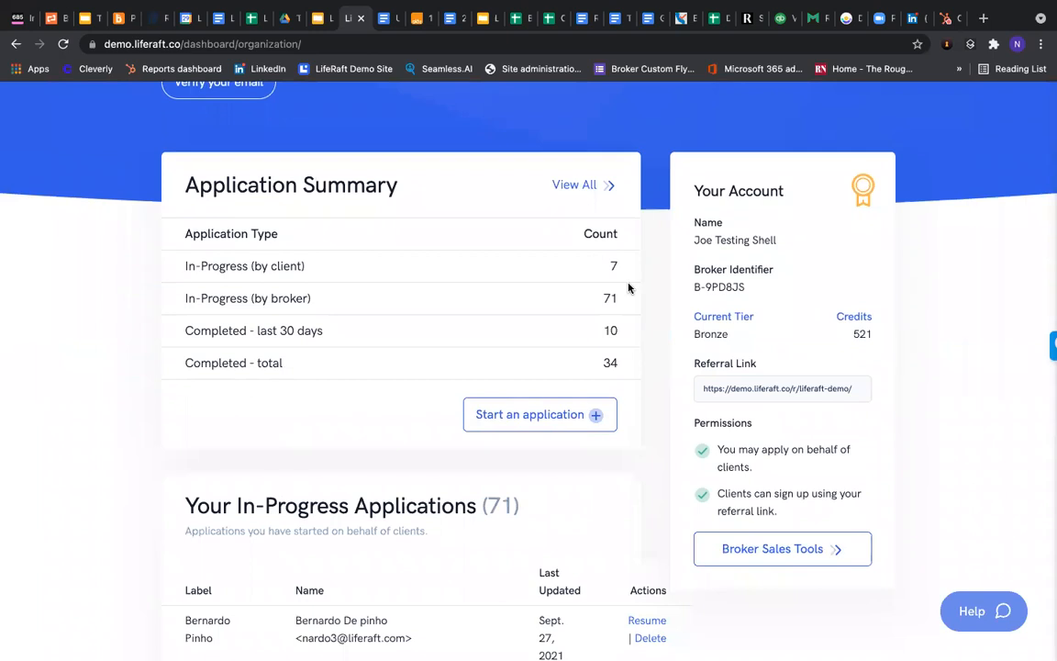
{"action": "scroll", "coordinate": [629, 290], "scroll_direction": "down", "scroll_amount": 2}
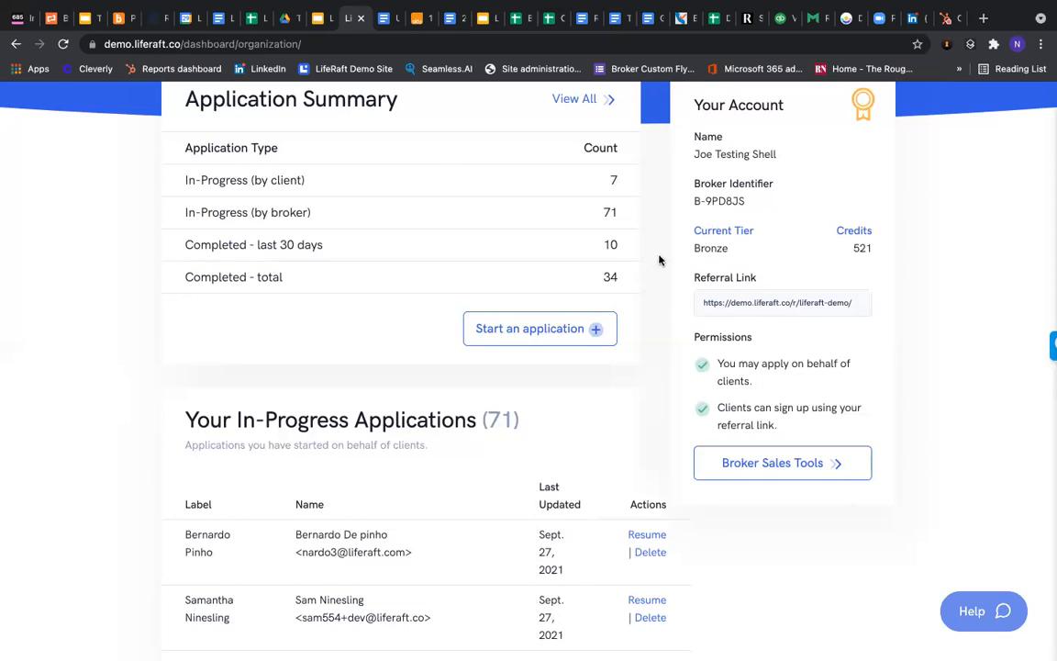
{"action": "scroll", "coordinate": [652, 262], "scroll_direction": "up", "scroll_amount": 1}
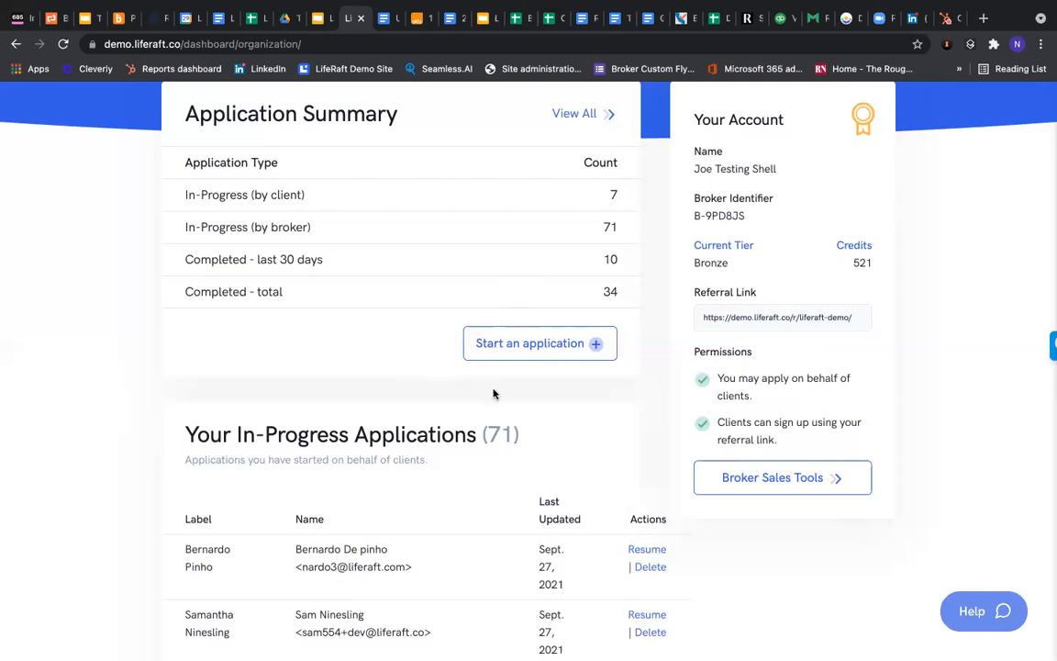
Start a new on-behalf application named with the client's full name and continue to the form
{"action": "left_click", "coordinate": [554, 345]}
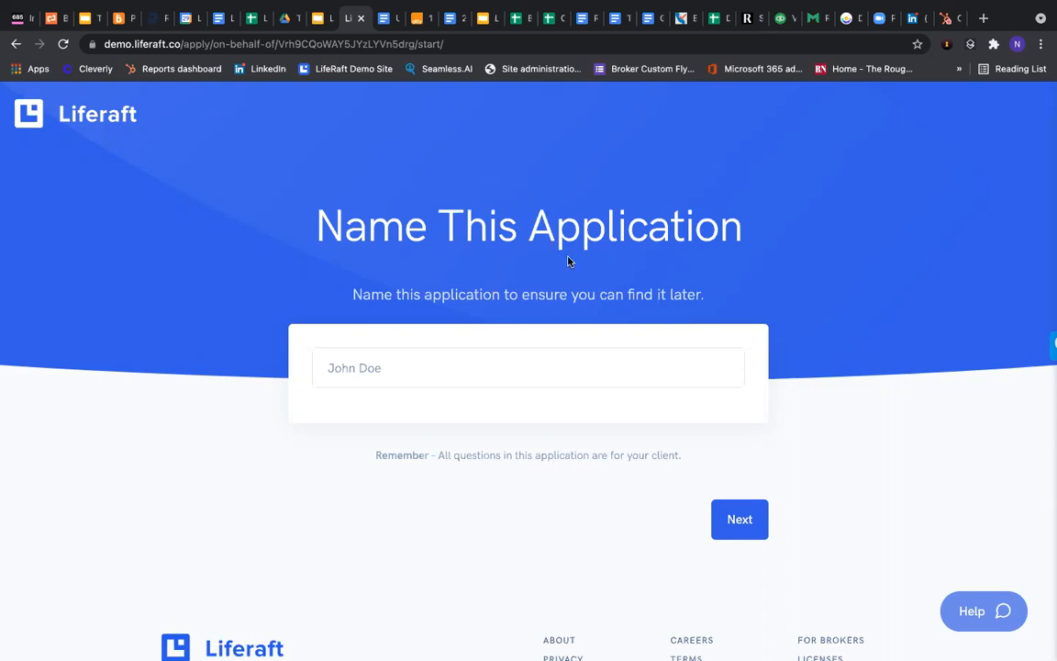
{"action": "left_click", "coordinate": [366, 364]}
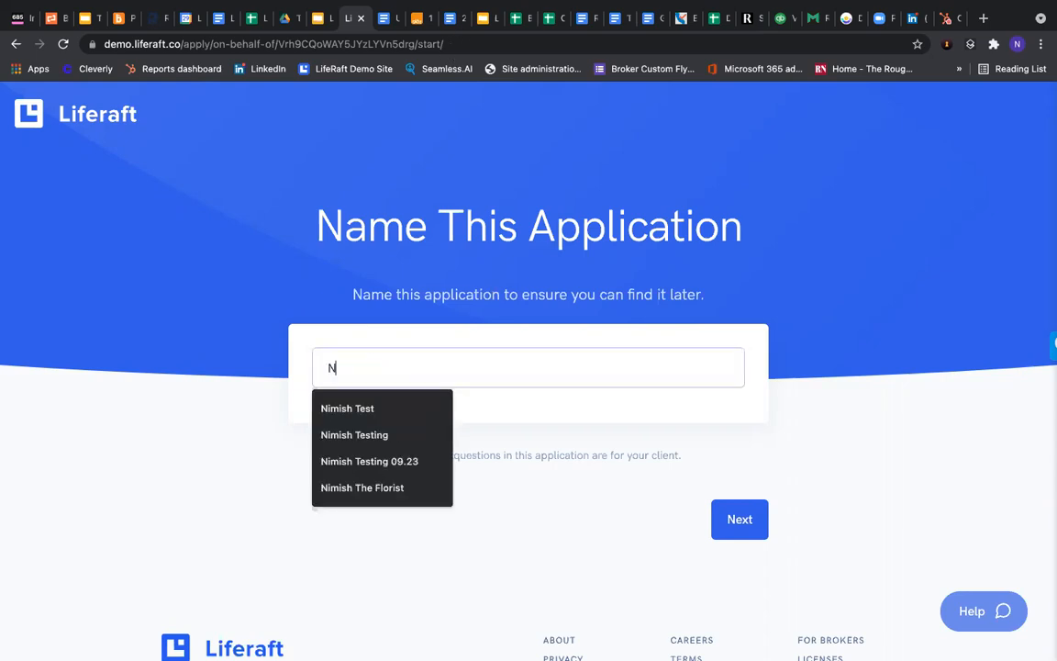
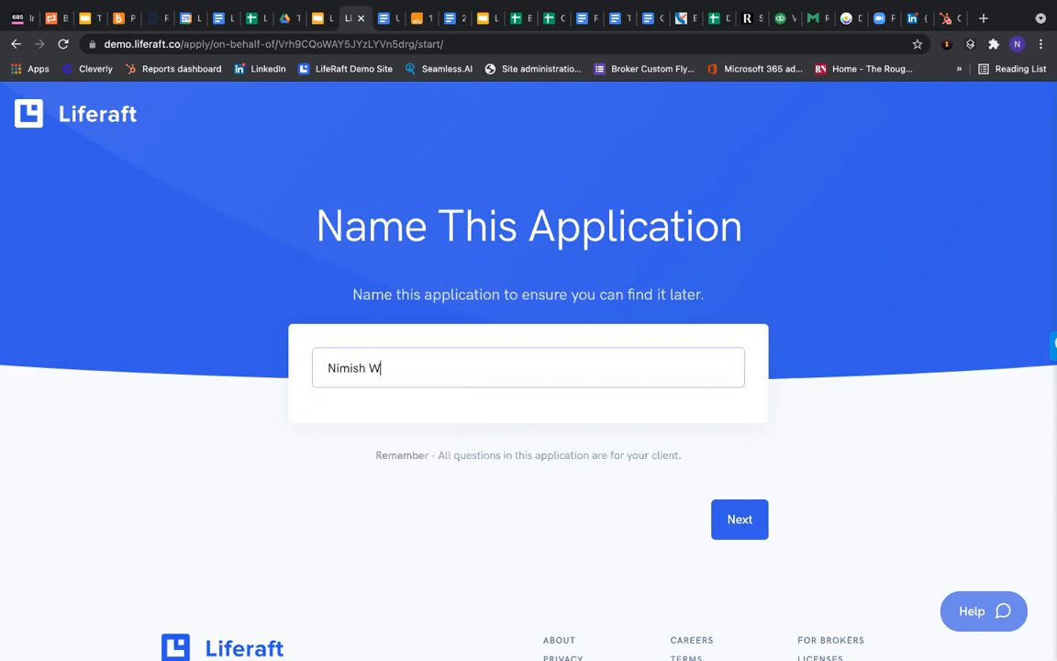
{"action": "key", "text": "Return"}
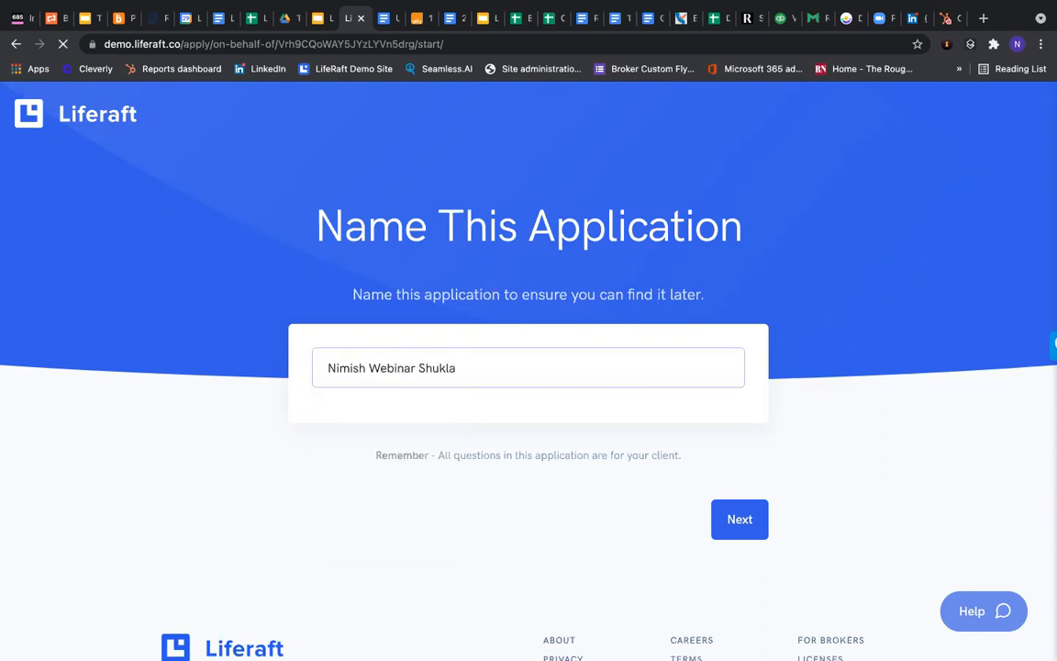
{"action": "scroll", "coordinate": [473, 344], "scroll_direction": "down", "scroll_amount": 1}
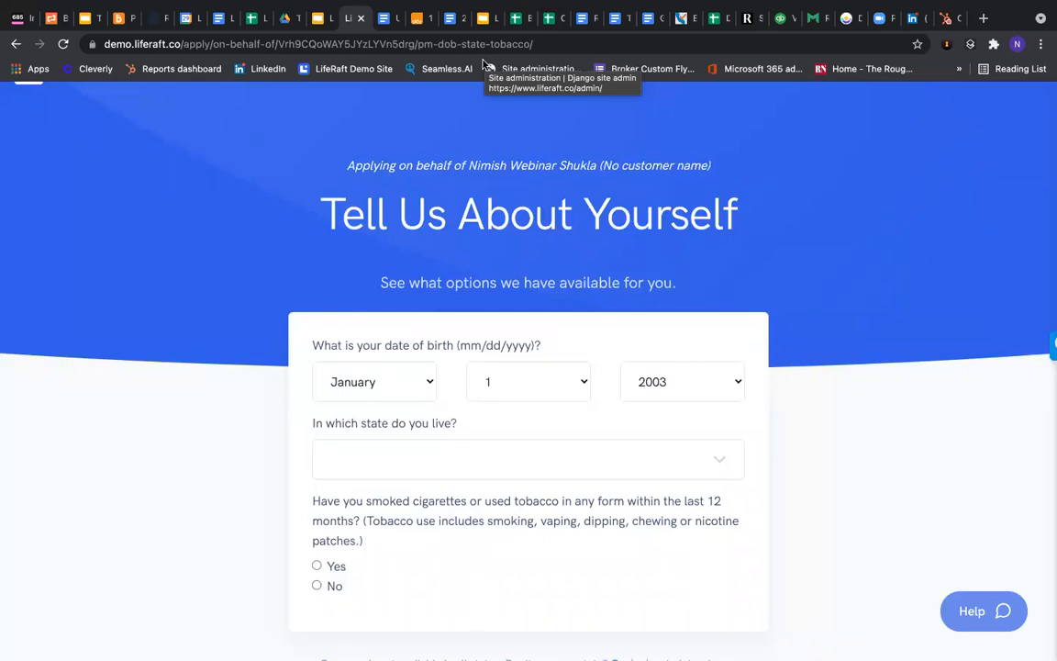
Enter birth year 1986, Alabama as state of residence, and No for tobacco use
{"action": "left_click", "coordinate": [720, 389]}
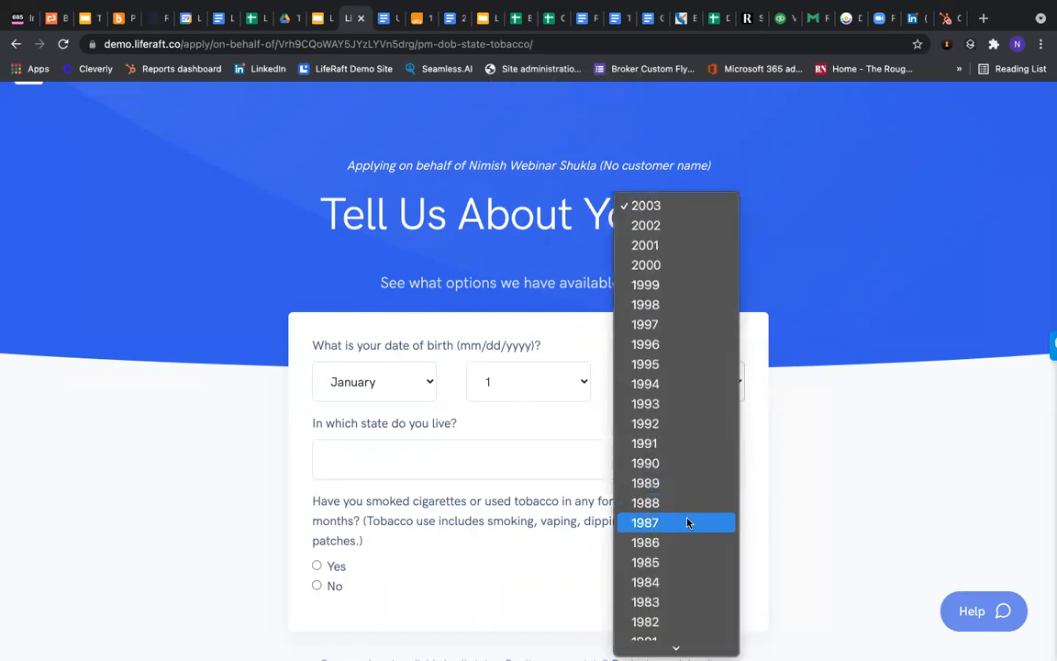
{"action": "left_click", "coordinate": [679, 542]}
{"action": "left_click", "coordinate": [486, 468]}
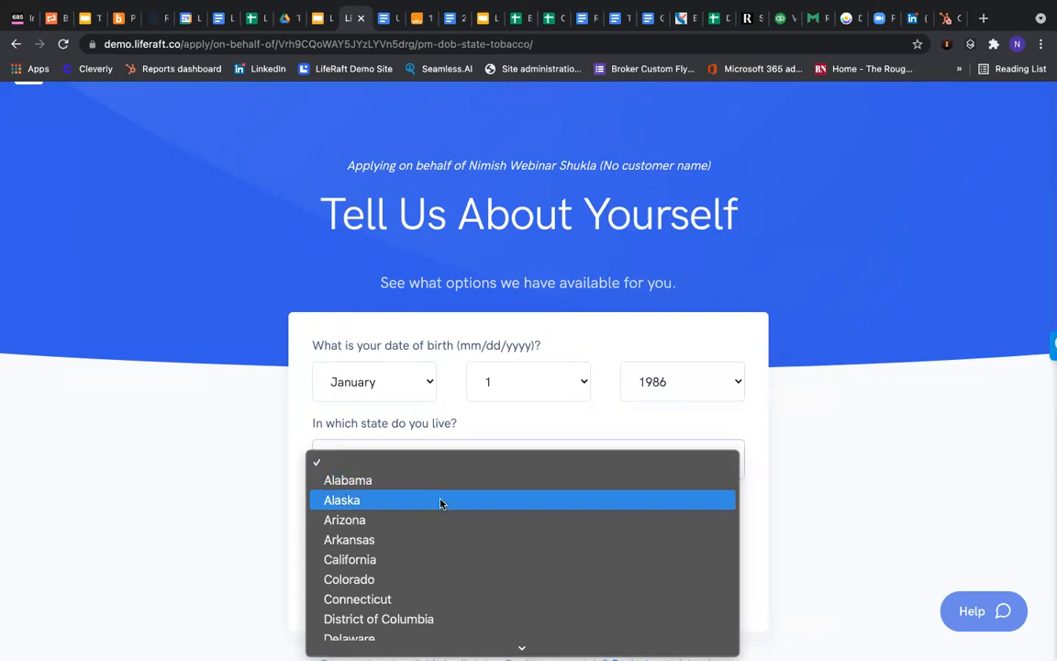
{"action": "left_click", "coordinate": [431, 482]}
{"action": "scroll", "coordinate": [230, 417], "scroll_direction": "down", "scroll_amount": 2}
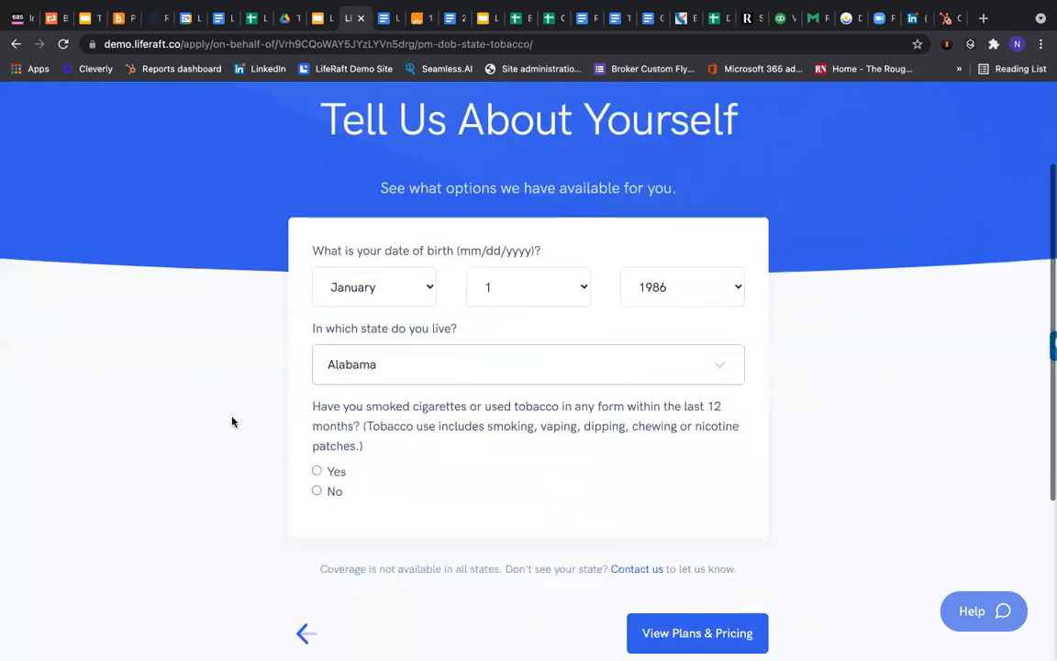
{"action": "left_click", "coordinate": [316, 492]}
{"action": "scroll", "coordinate": [606, 459], "scroll_direction": "down", "scroll_amount": 1}
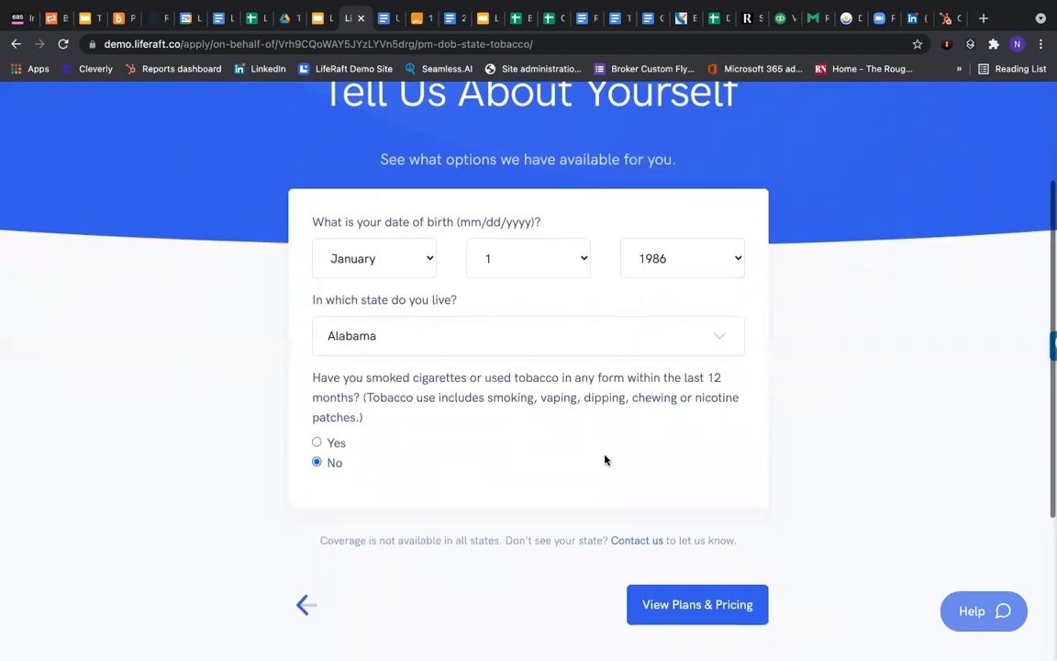
{"action": "scroll", "coordinate": [575, 442], "scroll_direction": "down", "scroll_amount": 2}
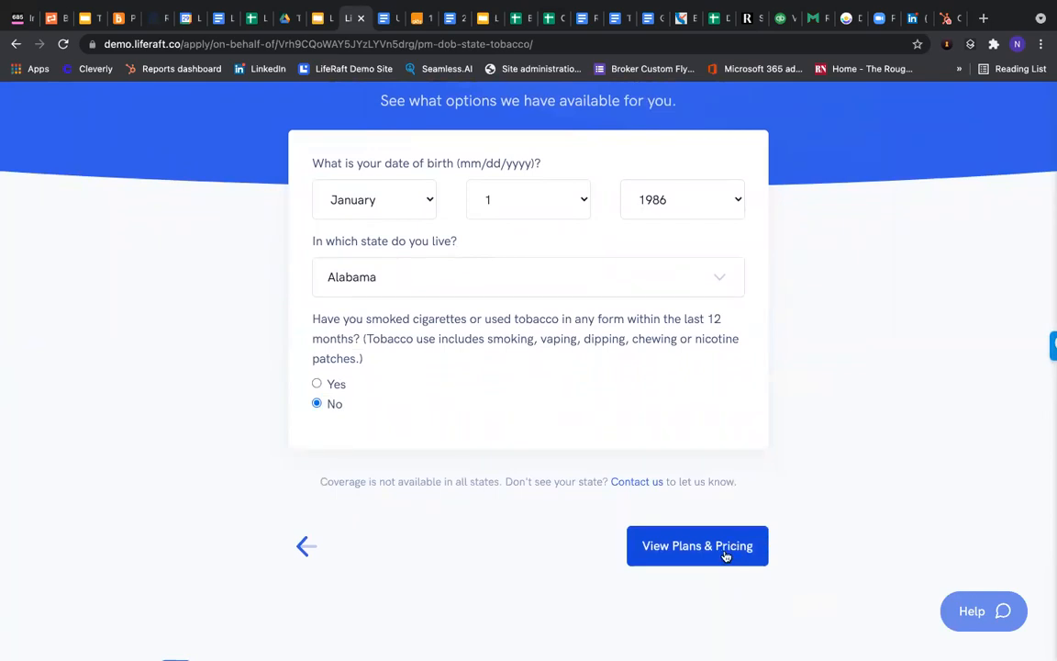
Review the Accident Supplement plans, comparing Family versus Individual pricing and the Coverage Quick Facts
{"action": "scroll", "coordinate": [697, 443], "scroll_direction": "down", "scroll_amount": 1}
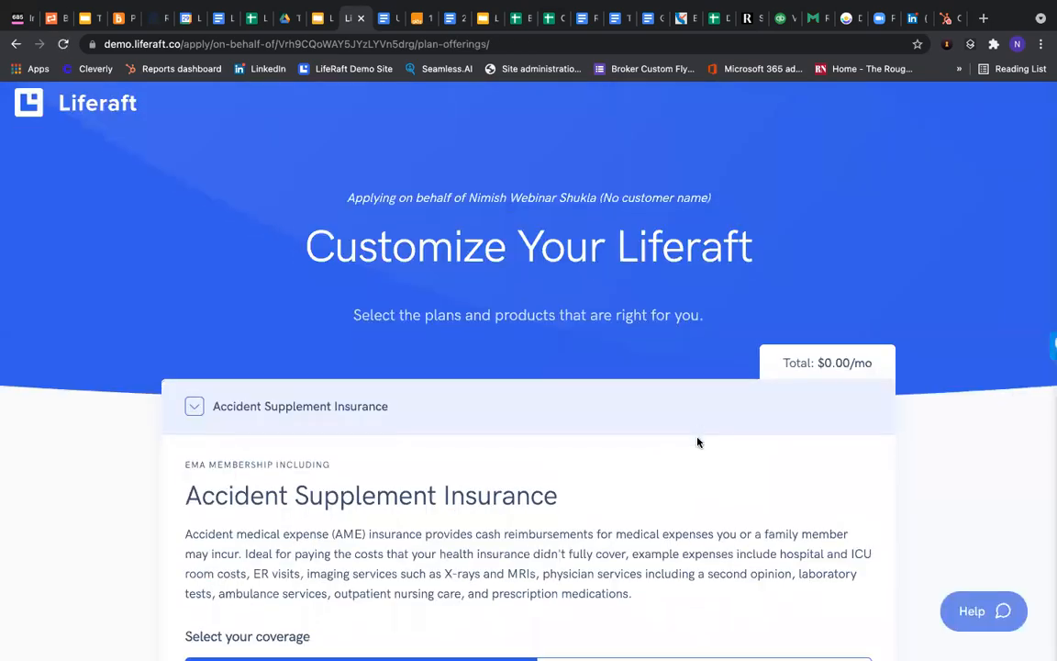
{"action": "scroll", "coordinate": [699, 445], "scroll_direction": "down", "scroll_amount": 2}
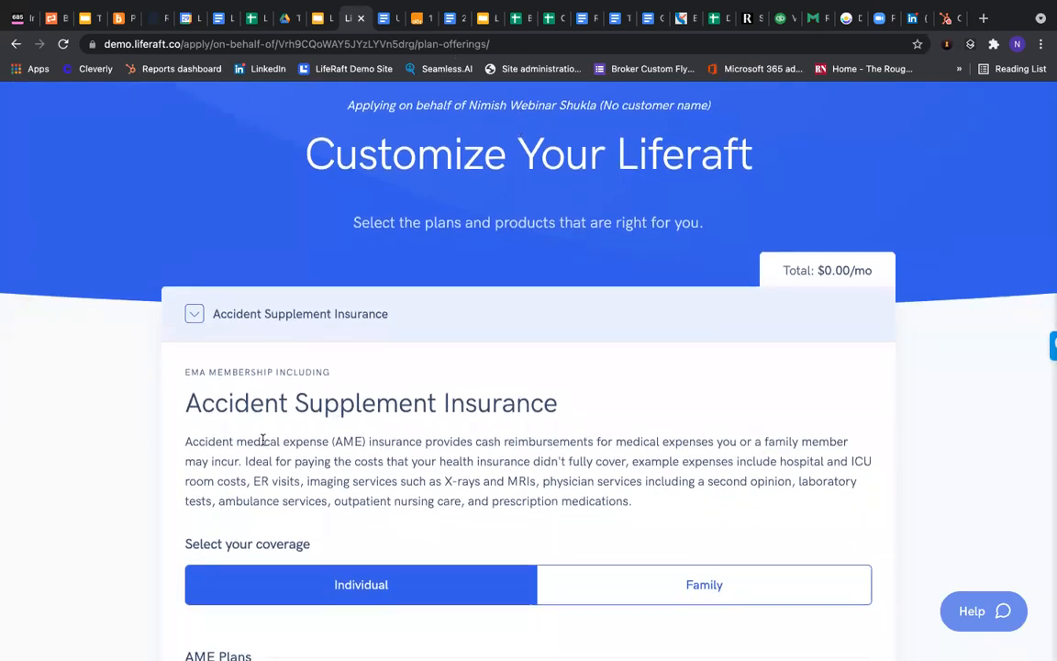
{"action": "scroll", "coordinate": [284, 425], "scroll_direction": "down", "scroll_amount": 2}
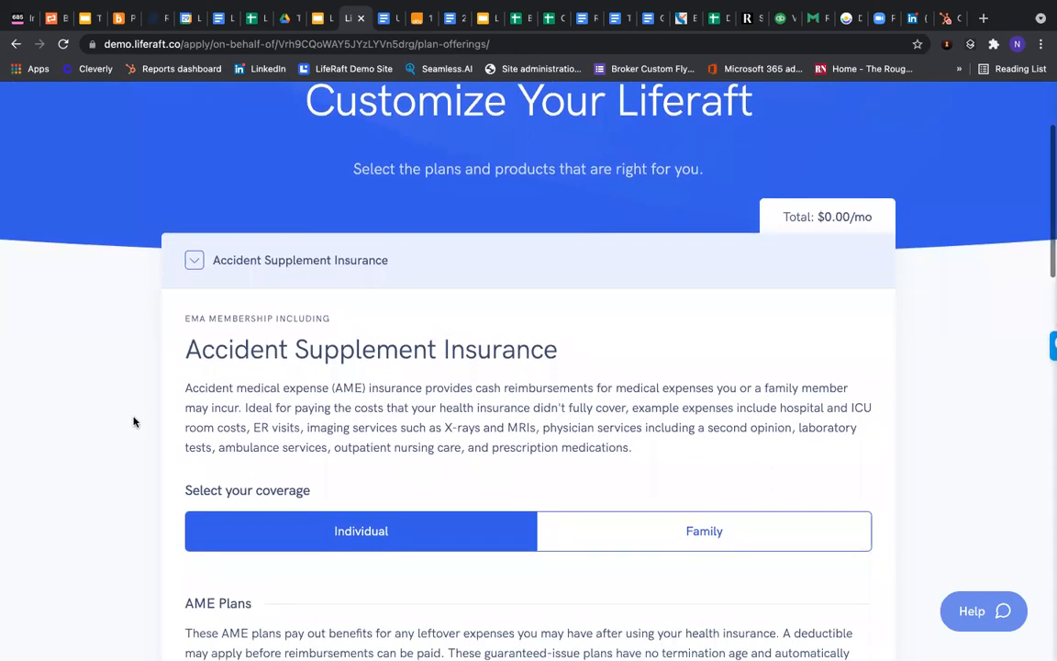
{"action": "scroll", "coordinate": [133, 422], "scroll_direction": "down", "scroll_amount": 5}
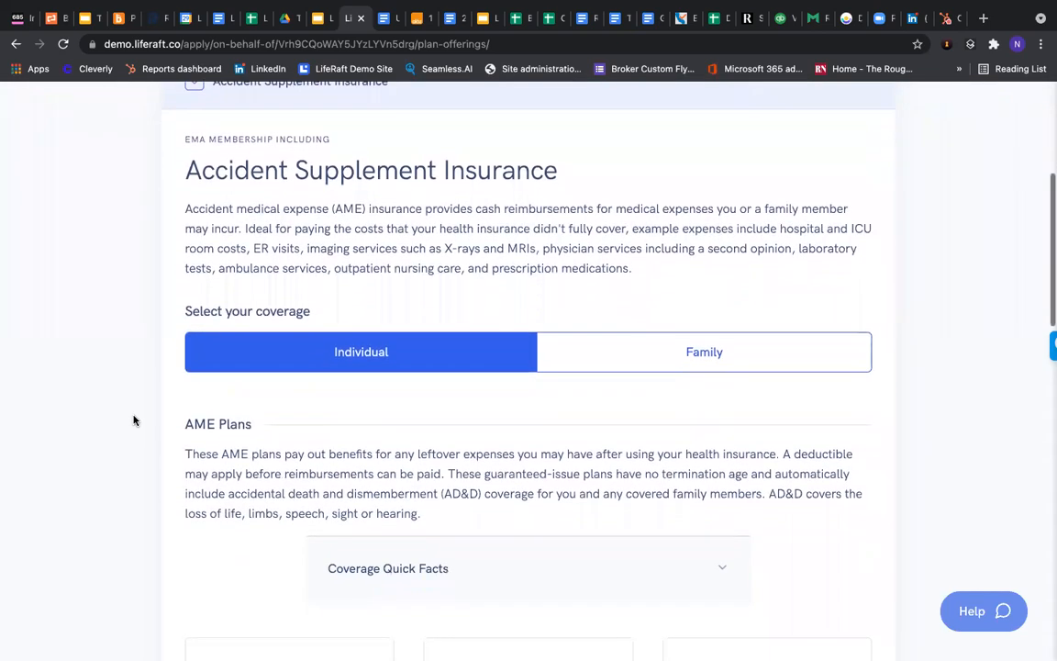
{"action": "scroll", "coordinate": [133, 420], "scroll_direction": "down", "scroll_amount": 1}
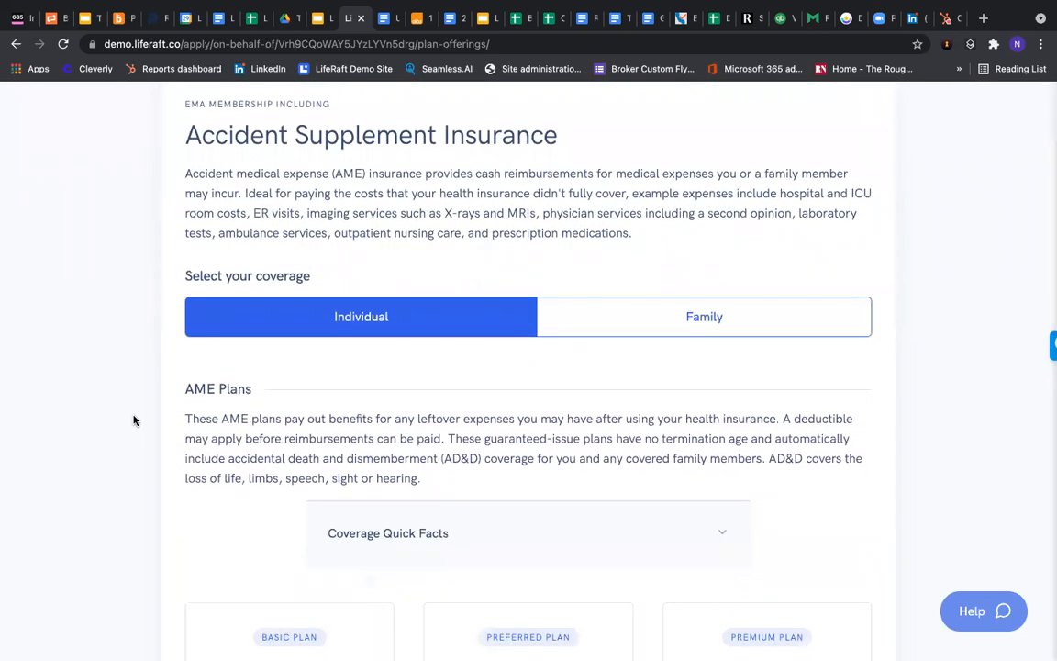
{"action": "scroll", "coordinate": [134, 420], "scroll_direction": "down", "scroll_amount": 2}
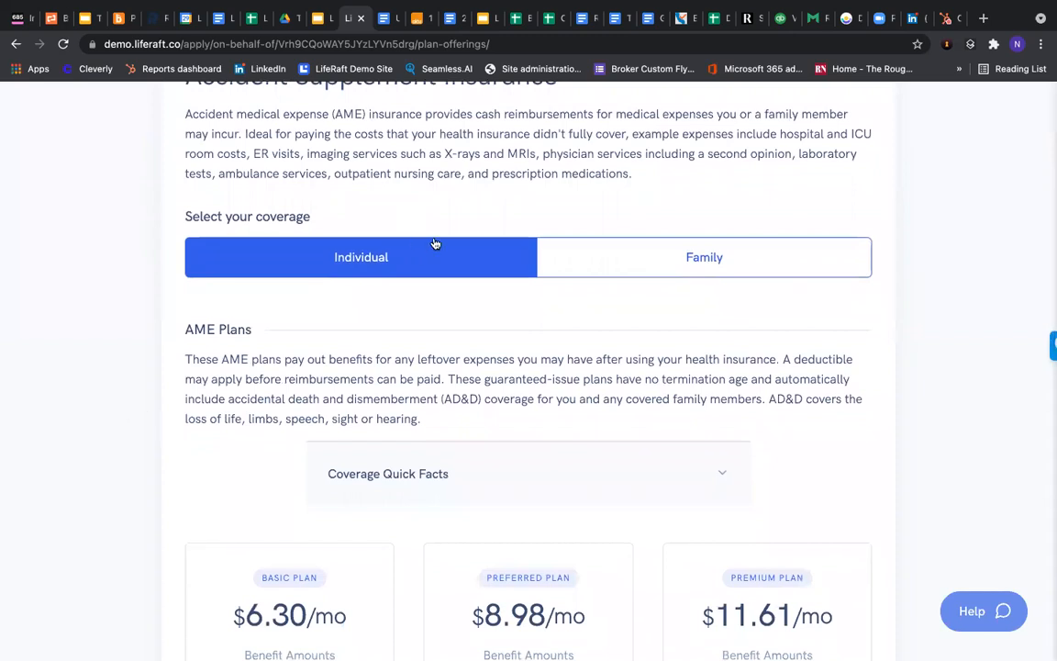
{"action": "left_click", "coordinate": [744, 267]}
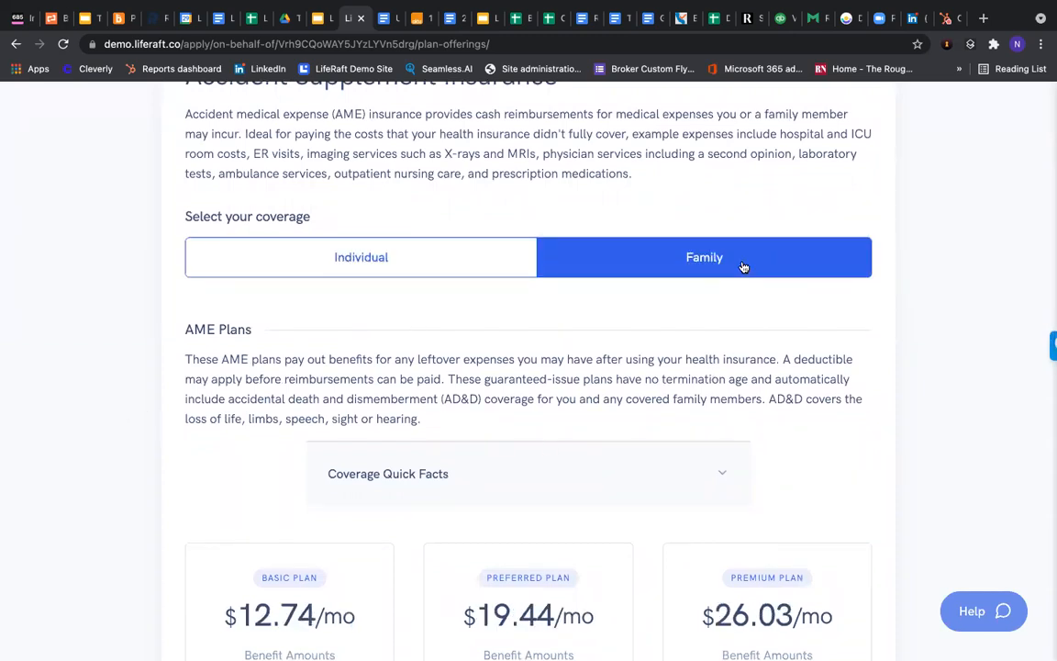
{"action": "scroll", "coordinate": [732, 291], "scroll_direction": "down", "scroll_amount": 1}
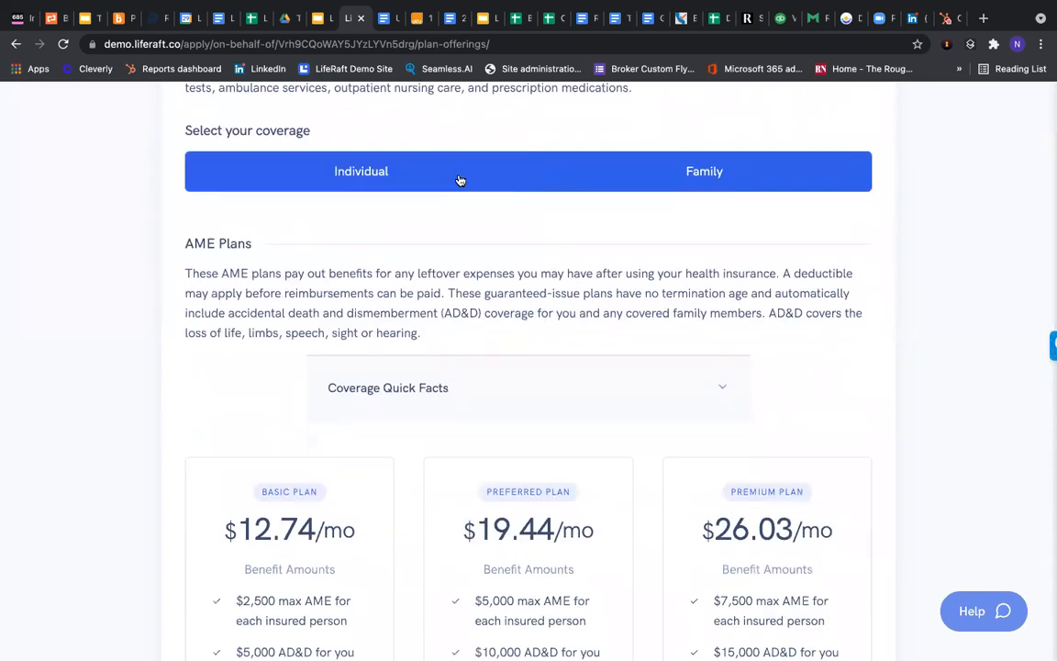
{"action": "left_click", "coordinate": [427, 182]}
{"action": "scroll", "coordinate": [118, 269], "scroll_direction": "down", "scroll_amount": 1}
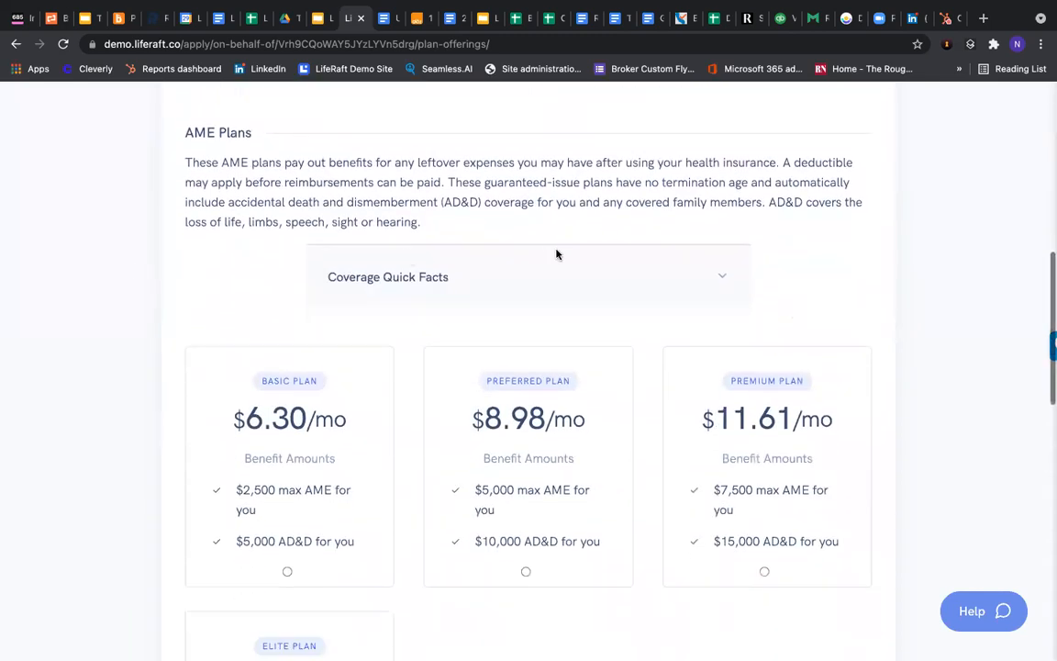
{"action": "left_click", "coordinate": [719, 277]}
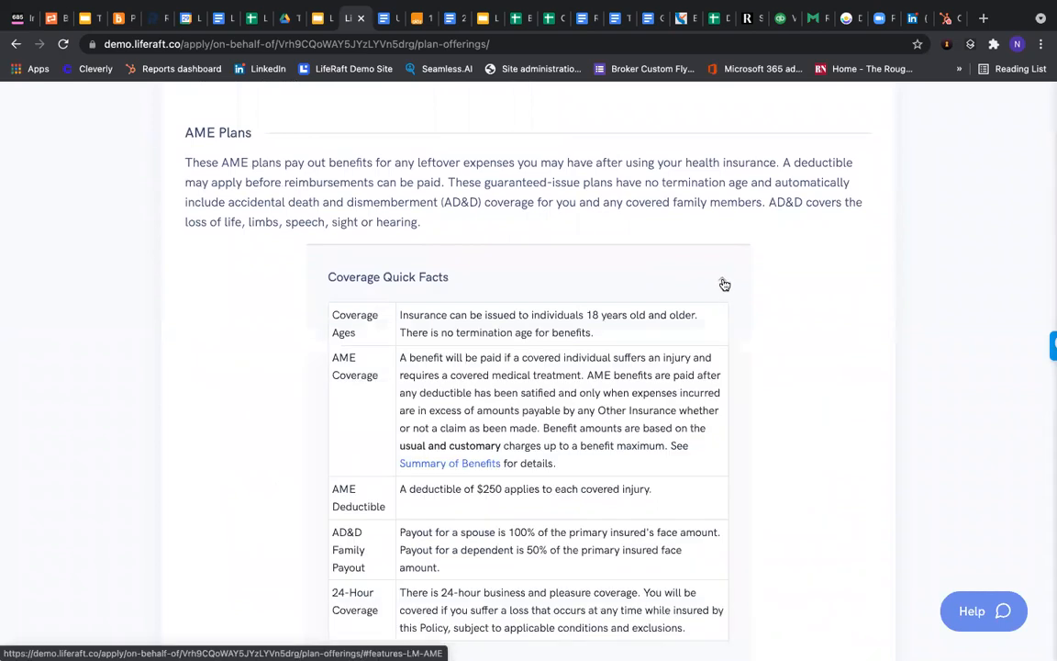
{"action": "scroll", "coordinate": [722, 285], "scroll_direction": "down", "scroll_amount": 3}
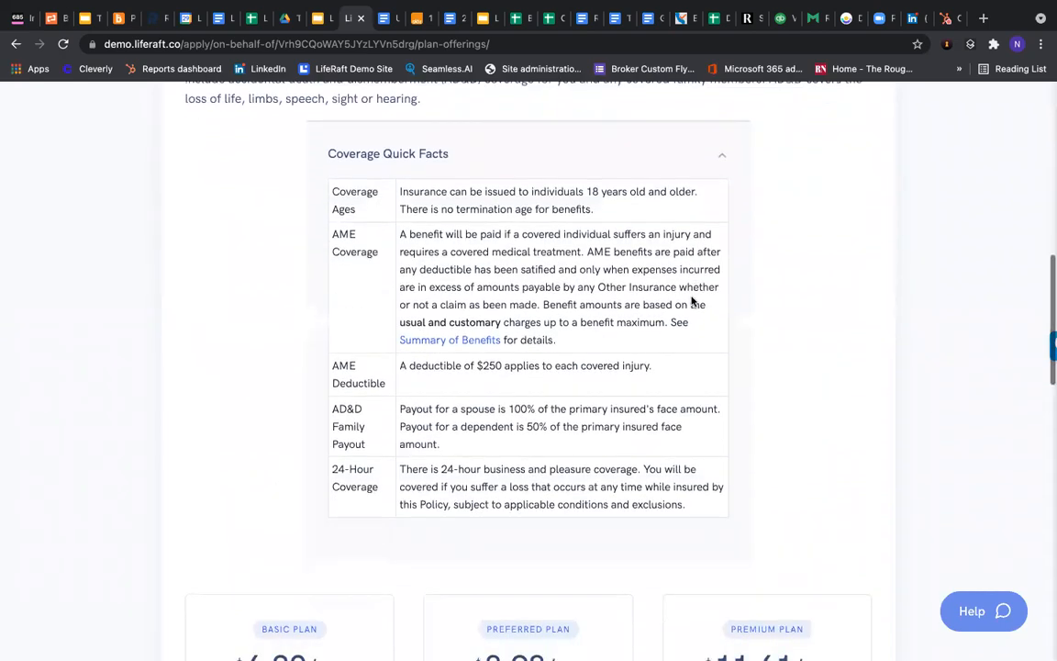
{"action": "scroll", "coordinate": [691, 302], "scroll_direction": "up", "scroll_amount": 2}
{"action": "left_click", "coordinate": [724, 213]}
{"action": "scroll", "coordinate": [191, 226], "scroll_direction": "down", "scroll_amount": 3}
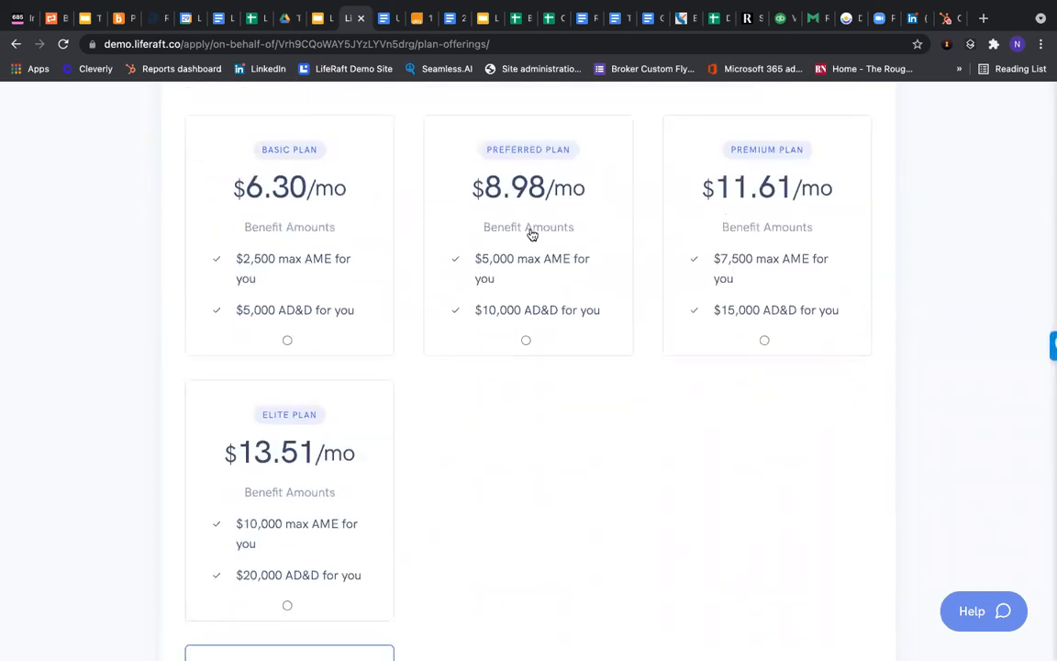
Select the Preferred accident plan at $8.98/mo with Individual coverage
{"action": "left_click", "coordinate": [533, 234]}
{"action": "scroll", "coordinate": [524, 259], "scroll_direction": "down", "scroll_amount": 2}
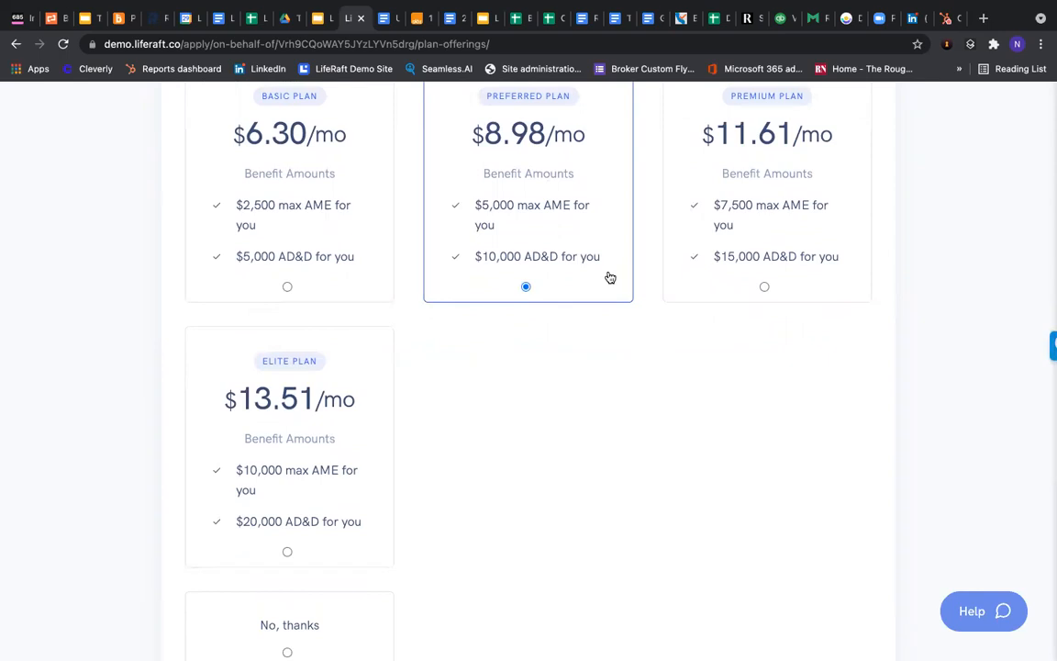
{"action": "scroll", "coordinate": [606, 278], "scroll_direction": "down", "scroll_amount": 1}
{"action": "scroll", "coordinate": [606, 278], "scroll_direction": "down", "scroll_amount": 3}
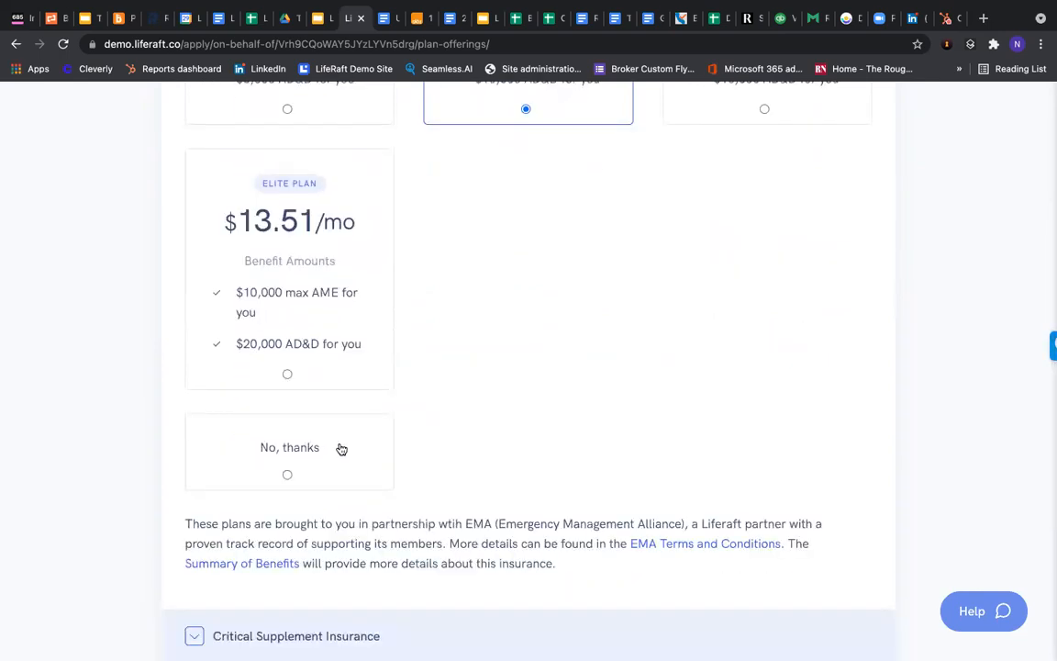
{"action": "scroll", "coordinate": [522, 279], "scroll_direction": "down", "scroll_amount": 1}
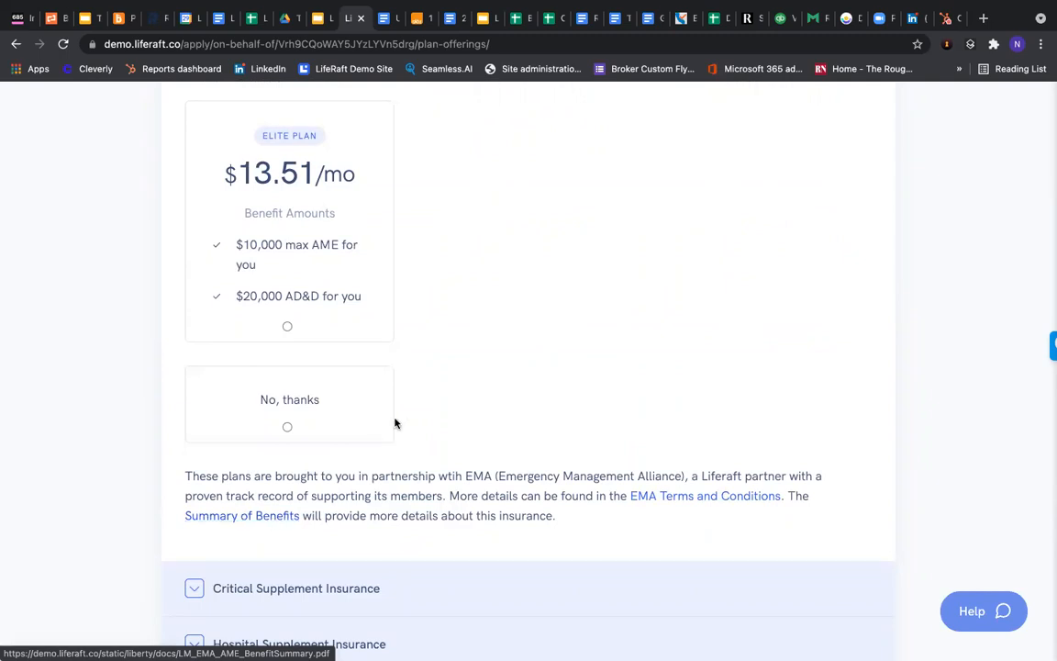
{"action": "scroll", "coordinate": [401, 425], "scroll_direction": "up", "scroll_amount": 3}
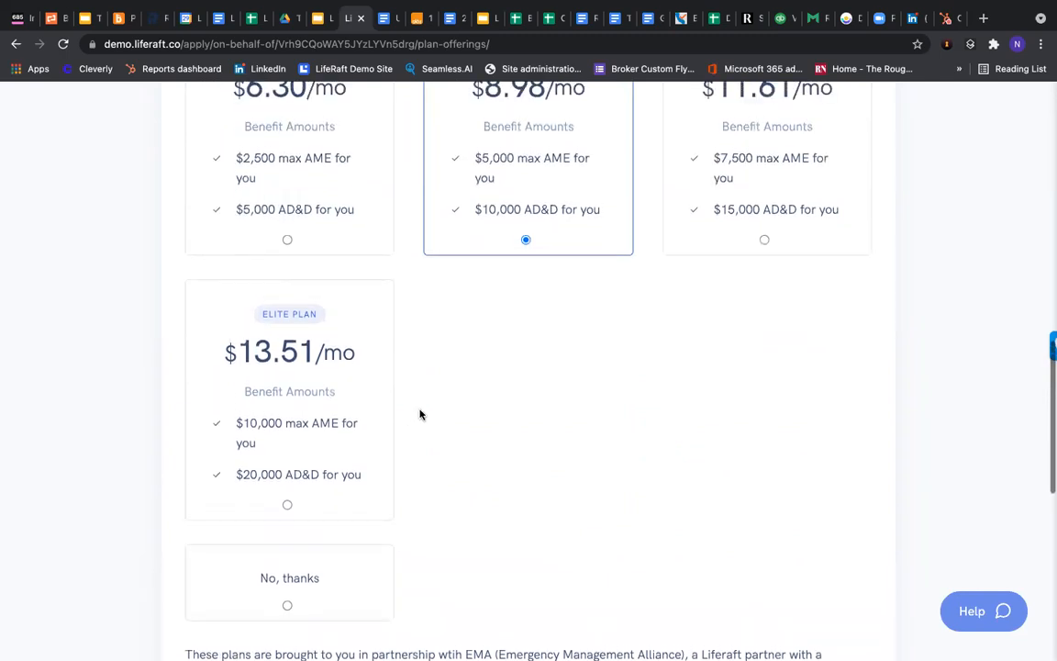
{"action": "scroll", "coordinate": [459, 386], "scroll_direction": "up", "scroll_amount": 1}
{"action": "scroll", "coordinate": [539, 270], "scroll_direction": "up", "scroll_amount": 1}
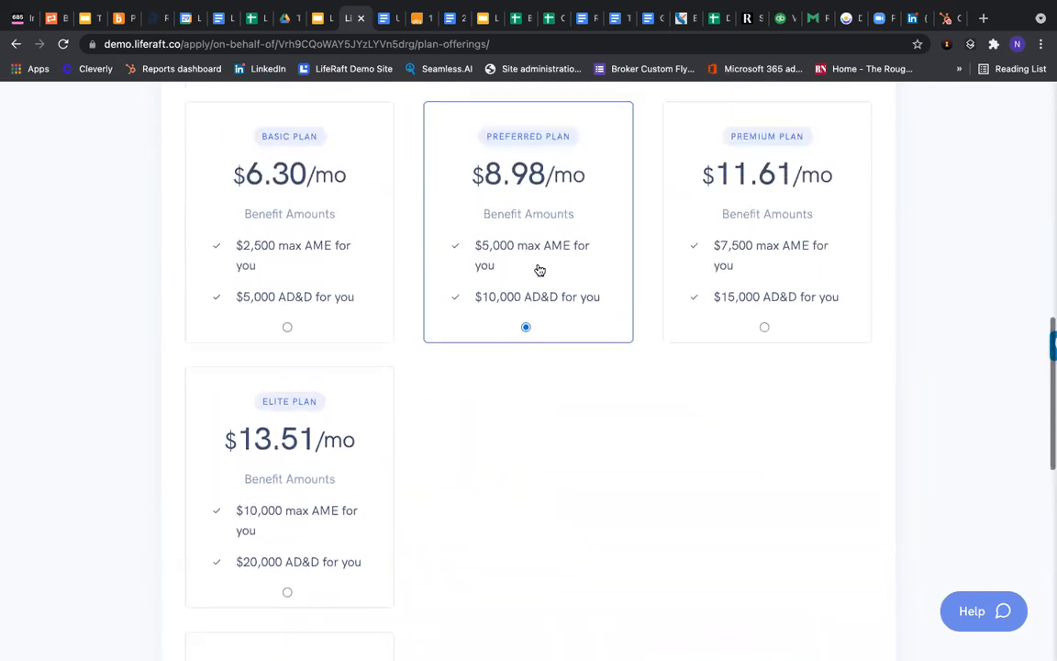
{"action": "scroll", "coordinate": [519, 267], "scroll_direction": "down", "scroll_amount": 1}
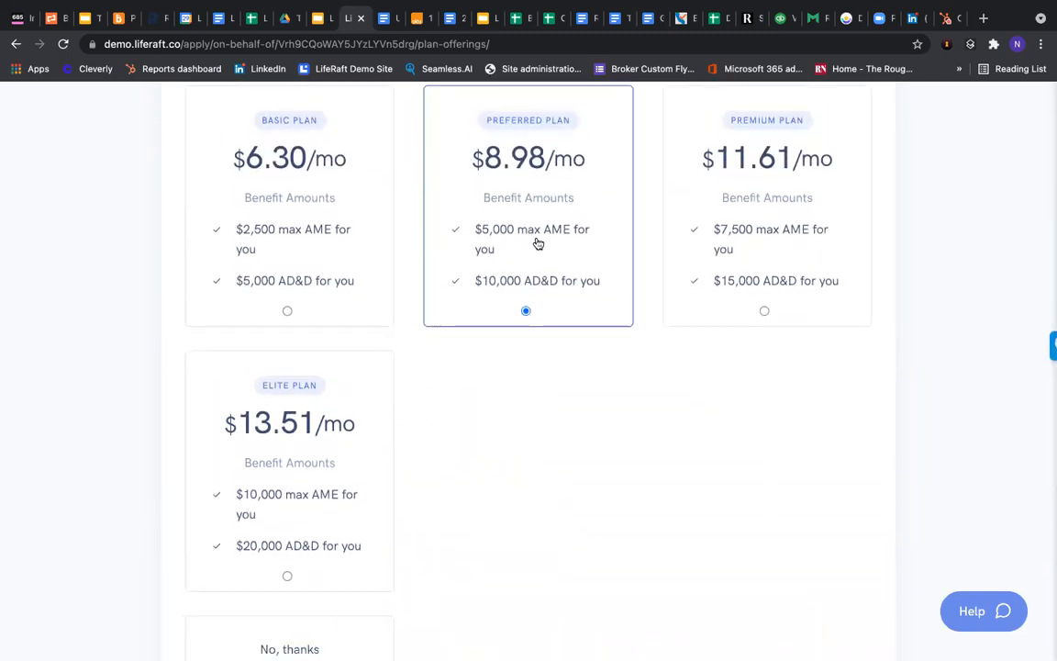
{"action": "scroll", "coordinate": [523, 252], "scroll_direction": "down", "scroll_amount": 5}
{"action": "scroll", "coordinate": [523, 252], "scroll_direction": "down", "scroll_amount": 3}
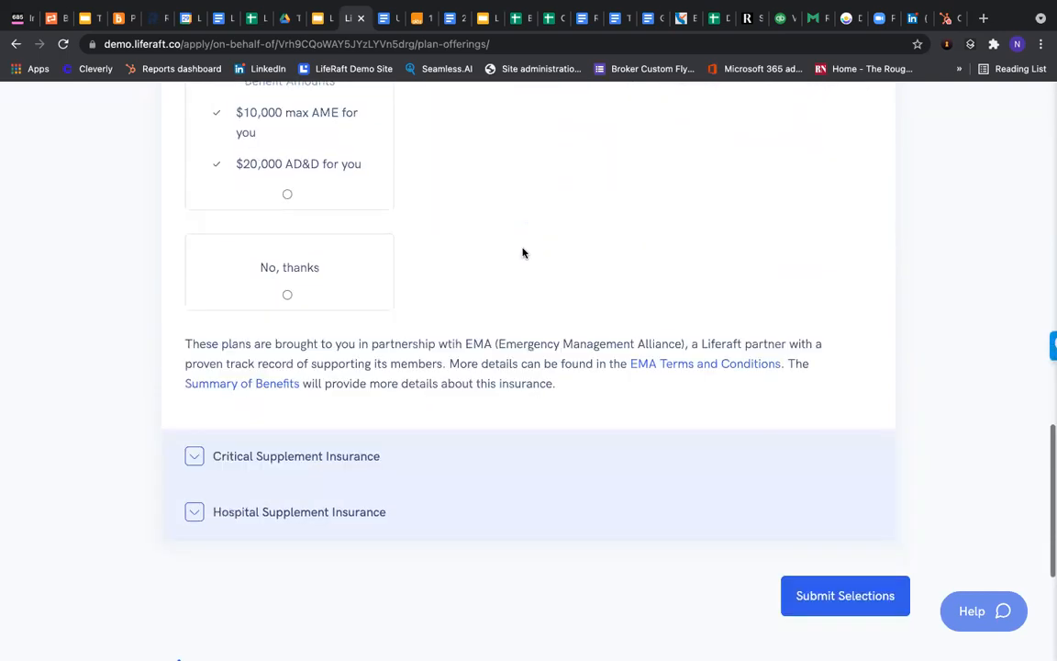
{"action": "scroll", "coordinate": [303, 436], "scroll_direction": "down", "scroll_amount": 1}
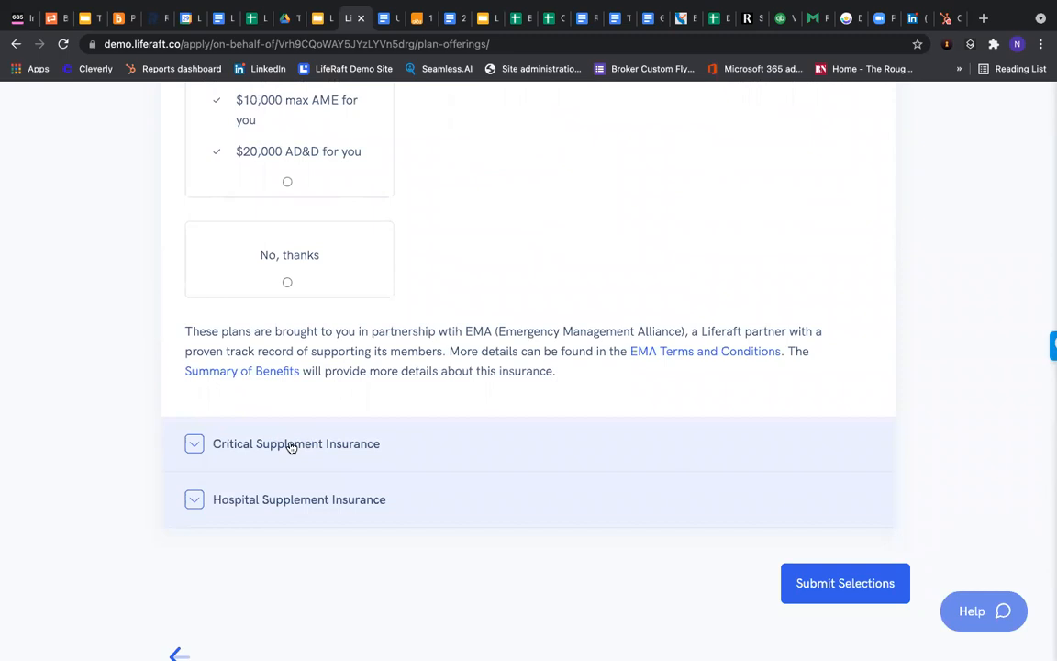
{"action": "left_click", "coordinate": [290, 444]}
Compare Individual + Spouse coverage for Critical Supplement, then keep Individual coverage
{"action": "scroll", "coordinate": [292, 439], "scroll_direction": "down", "scroll_amount": 4}
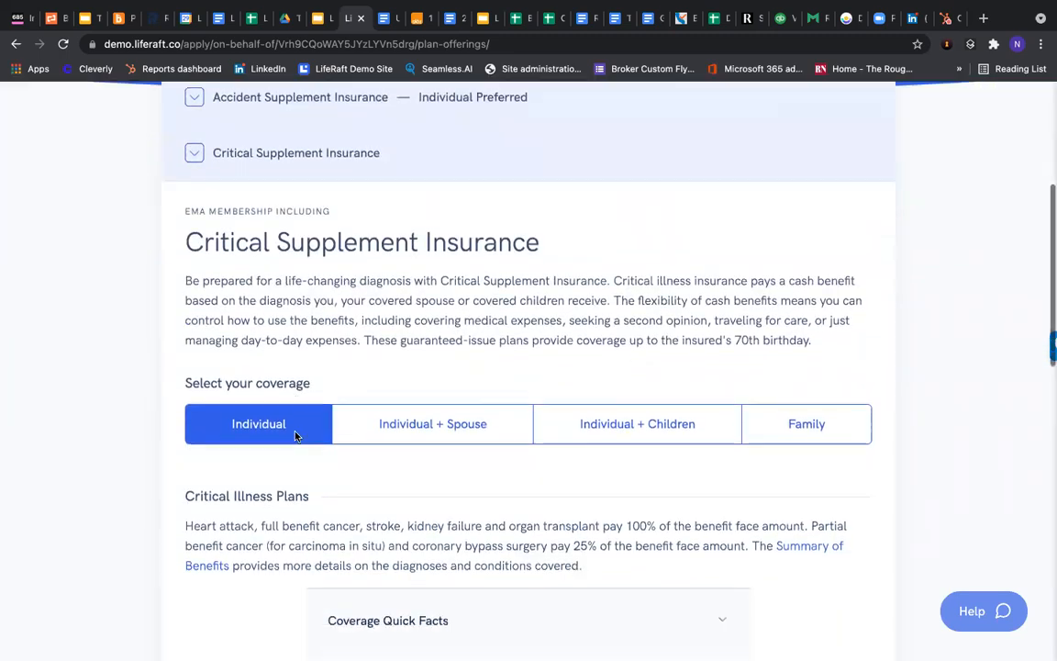
{"action": "scroll", "coordinate": [296, 436], "scroll_direction": "down", "scroll_amount": 1}
{"action": "left_click", "coordinate": [426, 349]}
{"action": "left_click", "coordinate": [272, 354]}
{"action": "left_click", "coordinate": [431, 352]}
{"action": "left_click", "coordinate": [249, 369]}
Select the Basic critical illness plan at $9.35/mo
{"action": "scroll", "coordinate": [250, 372], "scroll_direction": "down", "scroll_amount": 2}
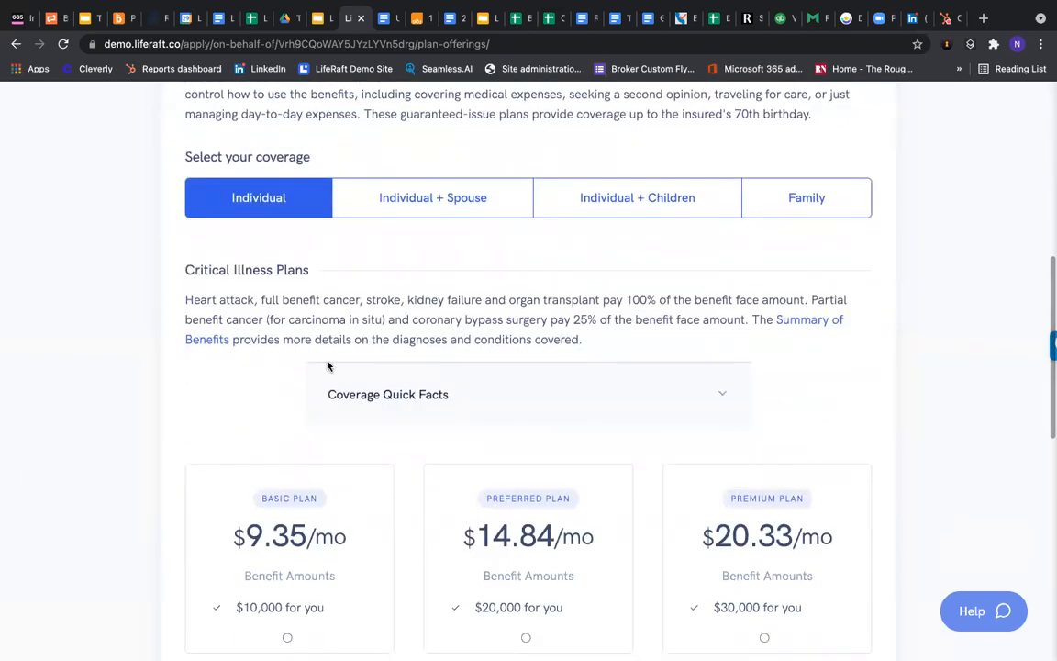
{"action": "scroll", "coordinate": [326, 367], "scroll_direction": "down", "scroll_amount": 2}
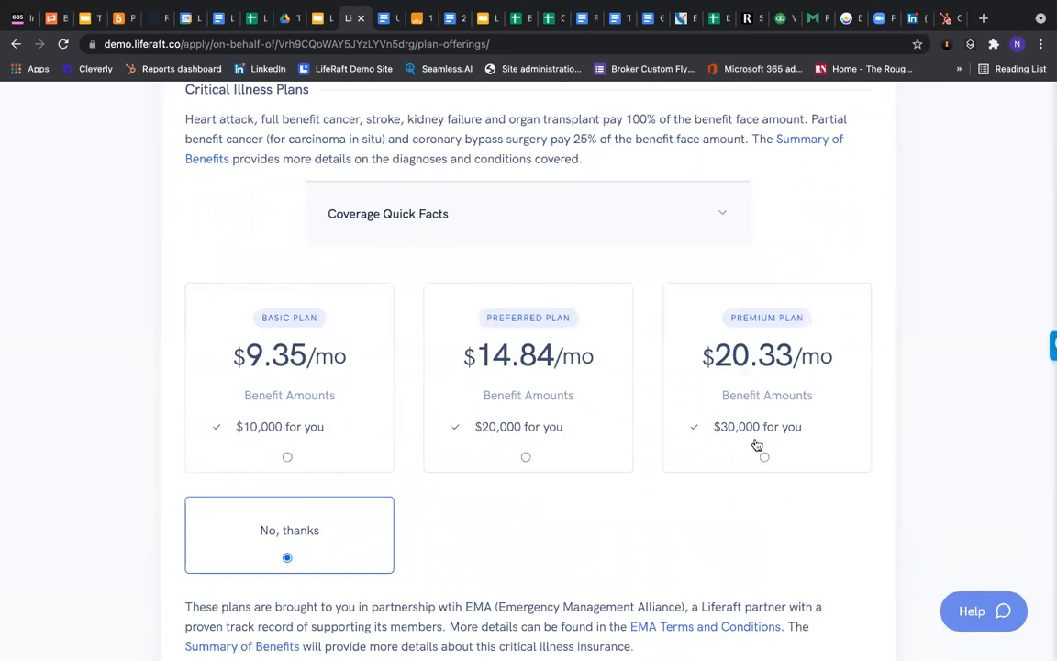
{"action": "scroll", "coordinate": [757, 445], "scroll_direction": "down", "scroll_amount": 1}
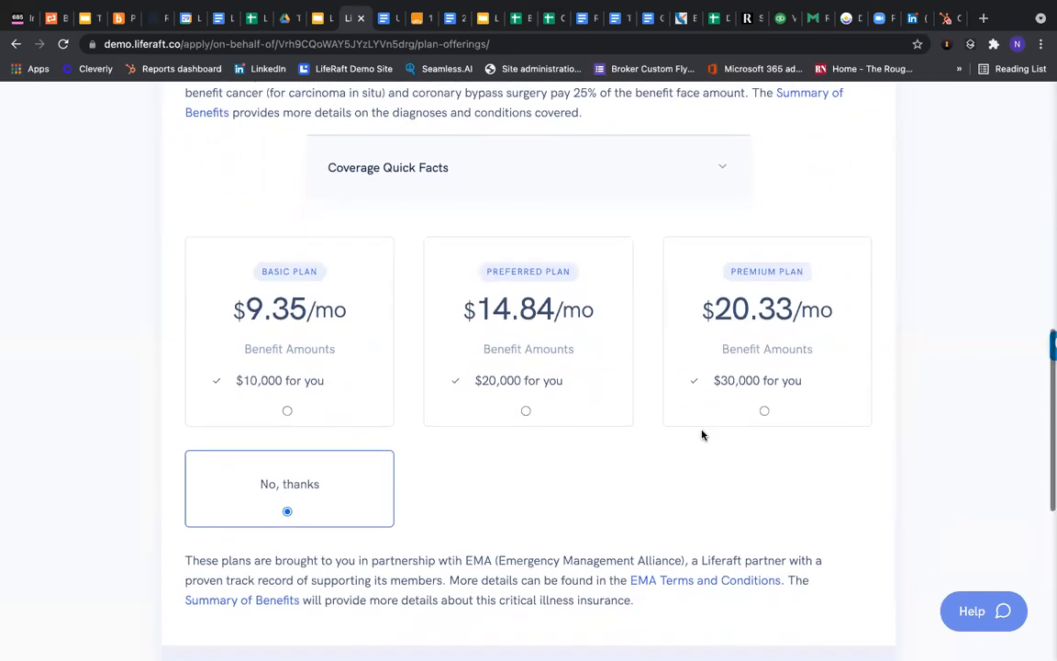
{"action": "left_click", "coordinate": [317, 380]}
{"action": "scroll", "coordinate": [161, 331], "scroll_direction": "down", "scroll_amount": 2}
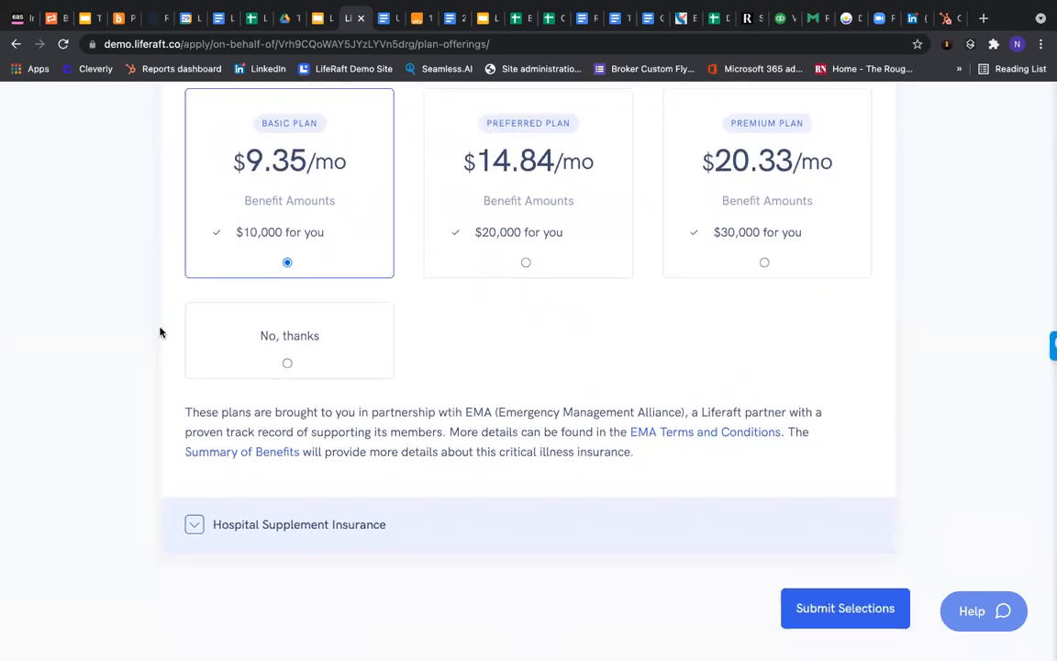
{"action": "scroll", "coordinate": [159, 332], "scroll_direction": "down", "scroll_amount": 1}
{"action": "scroll", "coordinate": [222, 323], "scroll_direction": "down", "scroll_amount": 1}
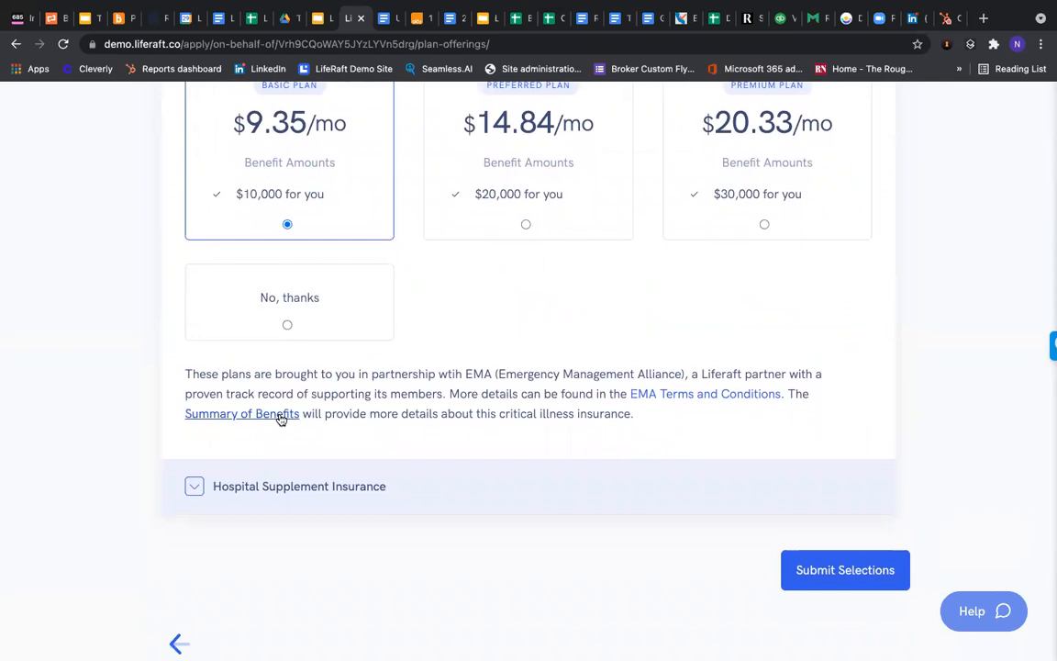
Add the Preferred Hospital Supplement plan at $8.79/mo
{"action": "scroll", "coordinate": [407, 444], "scroll_direction": "down", "scroll_amount": 1}
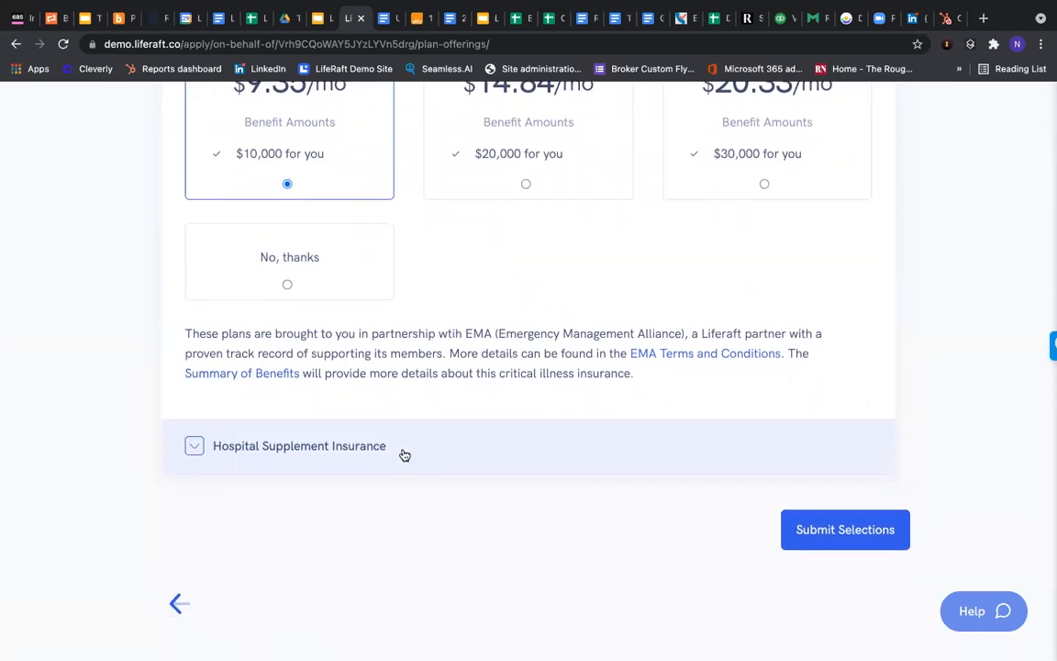
{"action": "left_click", "coordinate": [404, 451]}
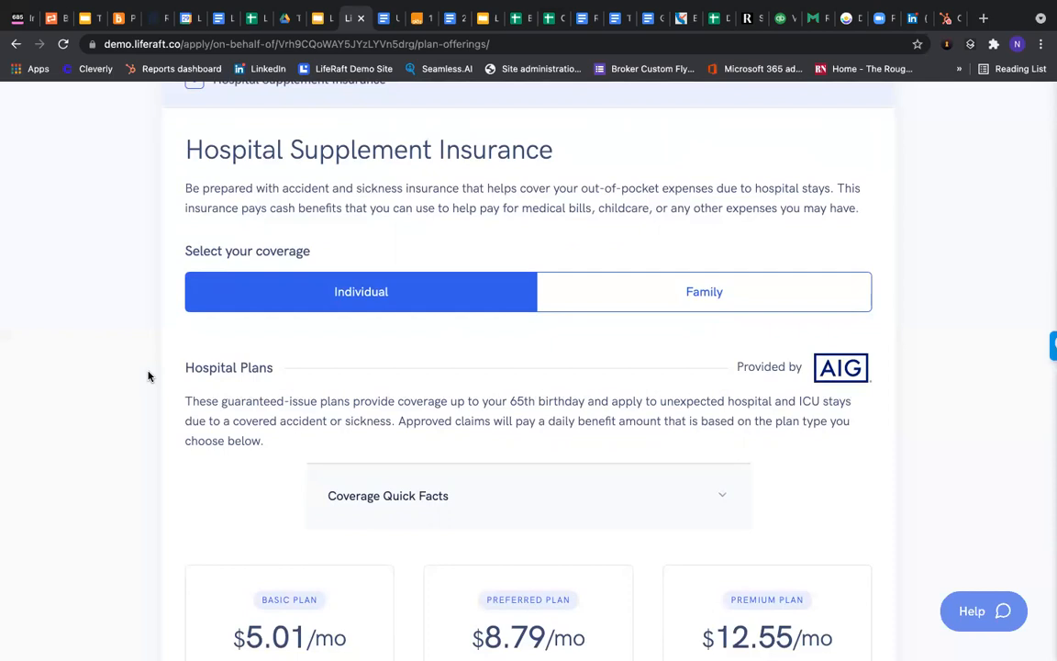
{"action": "scroll", "coordinate": [219, 348], "scroll_direction": "down", "scroll_amount": 1}
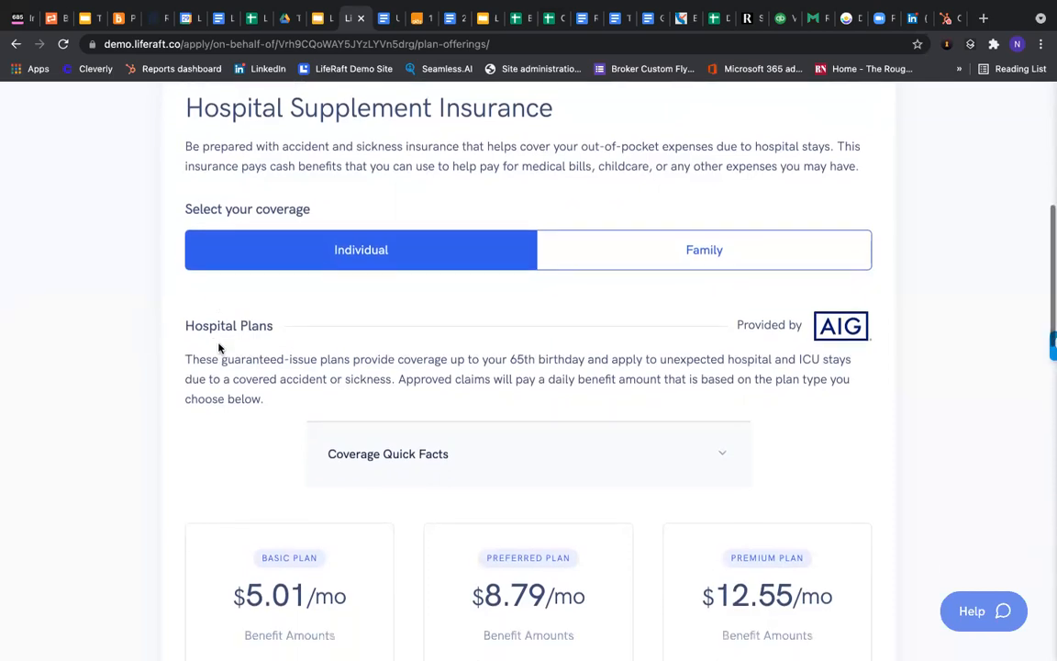
{"action": "scroll", "coordinate": [207, 339], "scroll_direction": "down", "scroll_amount": 2}
{"action": "scroll", "coordinate": [181, 326], "scroll_direction": "down", "scroll_amount": 3}
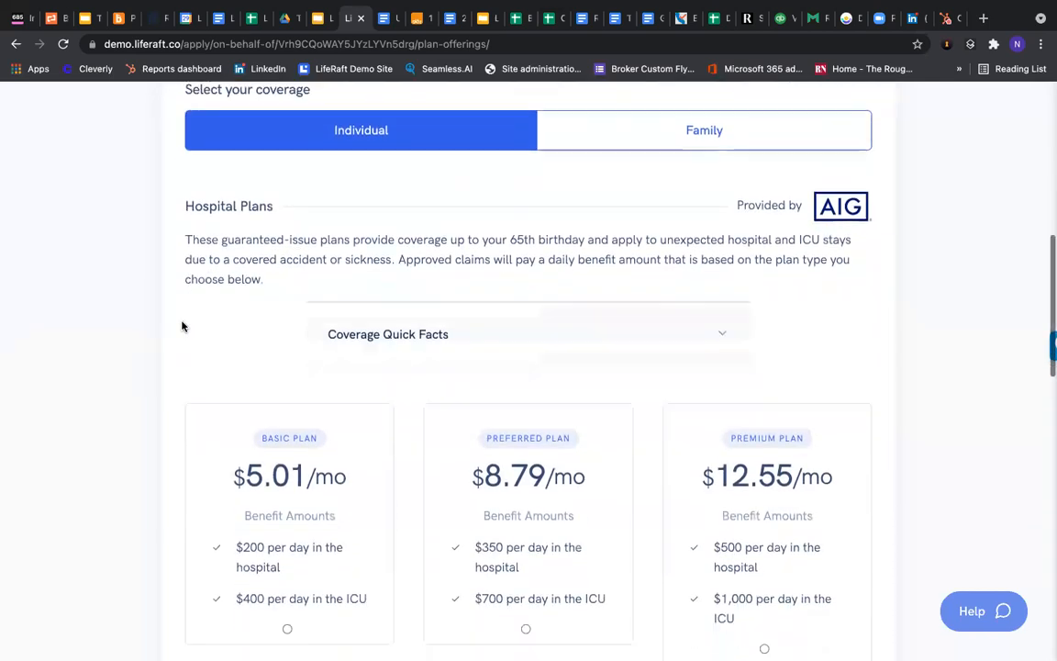
{"action": "scroll", "coordinate": [181, 326], "scroll_direction": "down", "scroll_amount": 3}
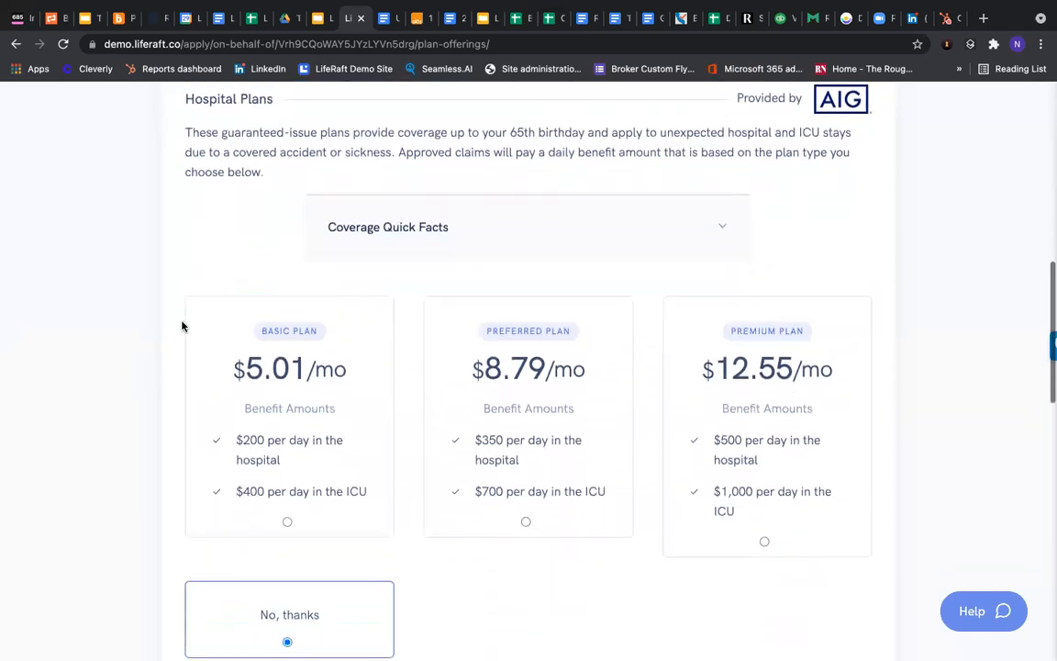
{"action": "left_click", "coordinate": [563, 328]}
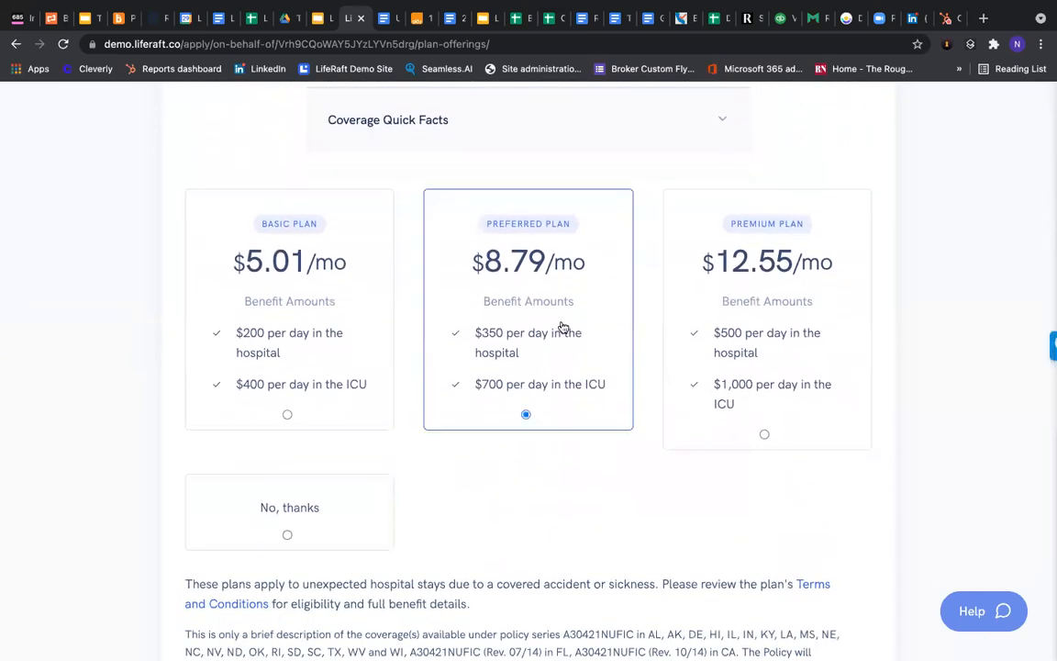
Leave non-insurance services at No, thanks and submit the plan selections
{"action": "scroll", "coordinate": [69, 271], "scroll_direction": "down", "scroll_amount": 2}
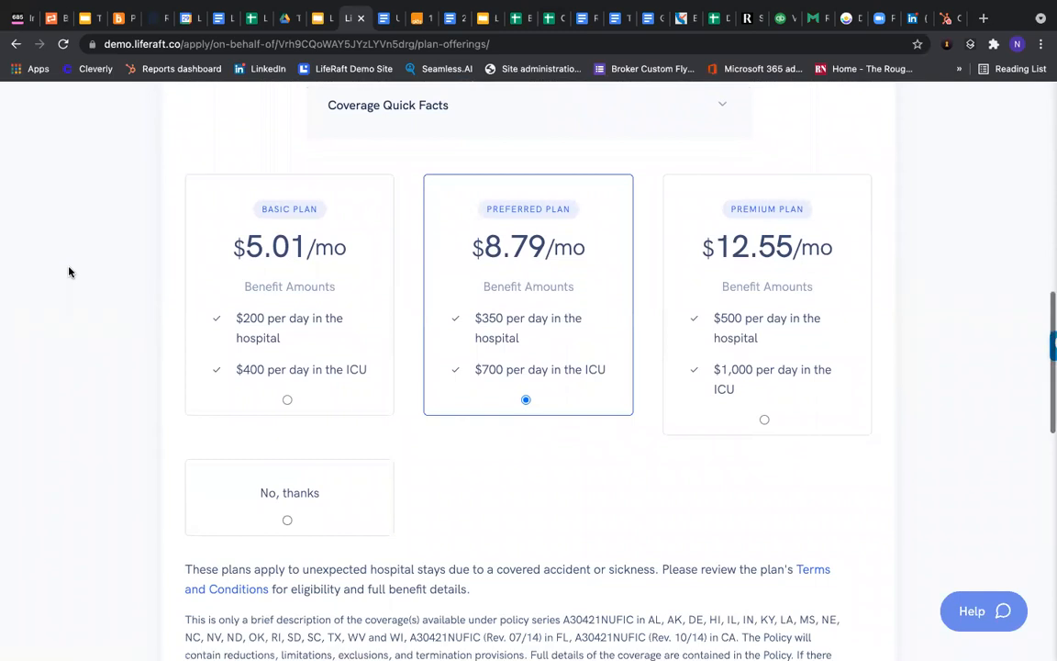
{"action": "scroll", "coordinate": [71, 271], "scroll_direction": "down", "scroll_amount": 6}
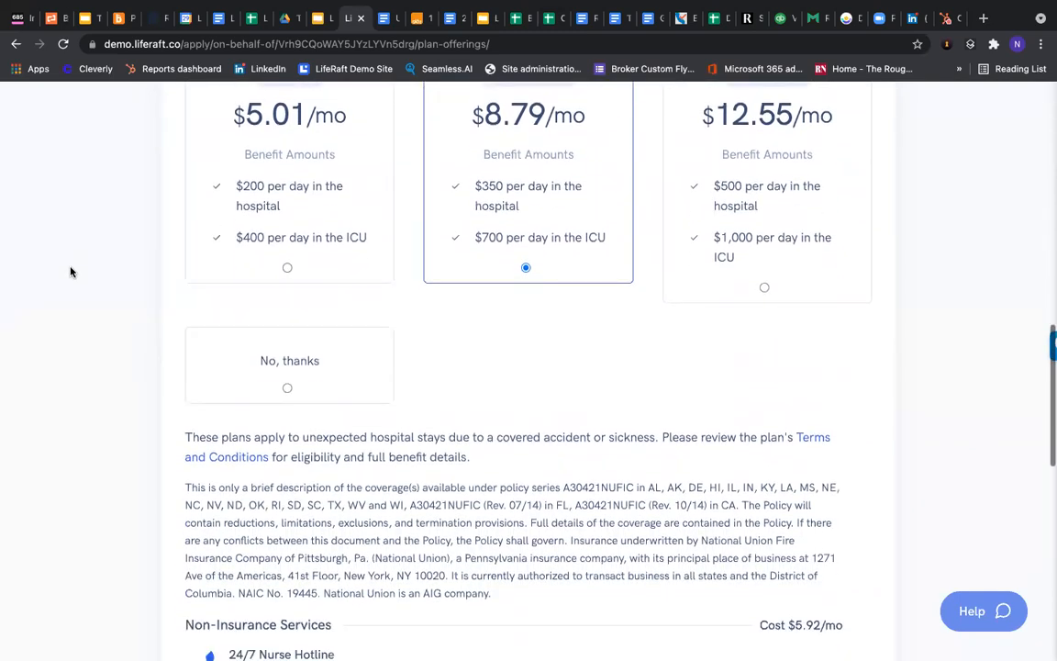
{"action": "scroll", "coordinate": [71, 271], "scroll_direction": "down", "scroll_amount": 3}
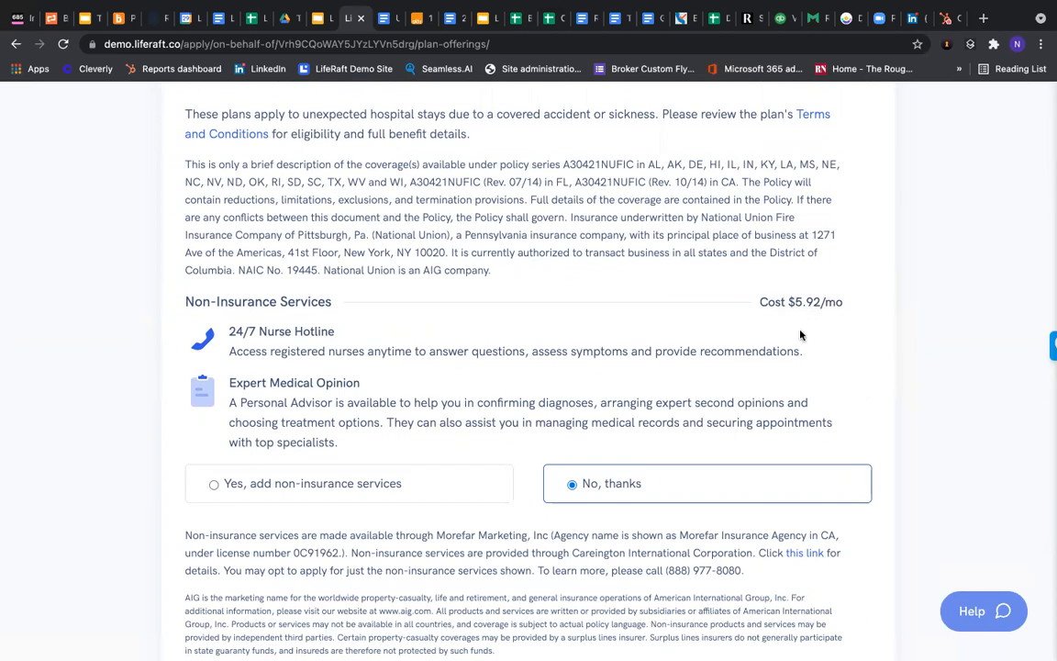
{"action": "scroll", "coordinate": [812, 317], "scroll_direction": "down", "scroll_amount": 2}
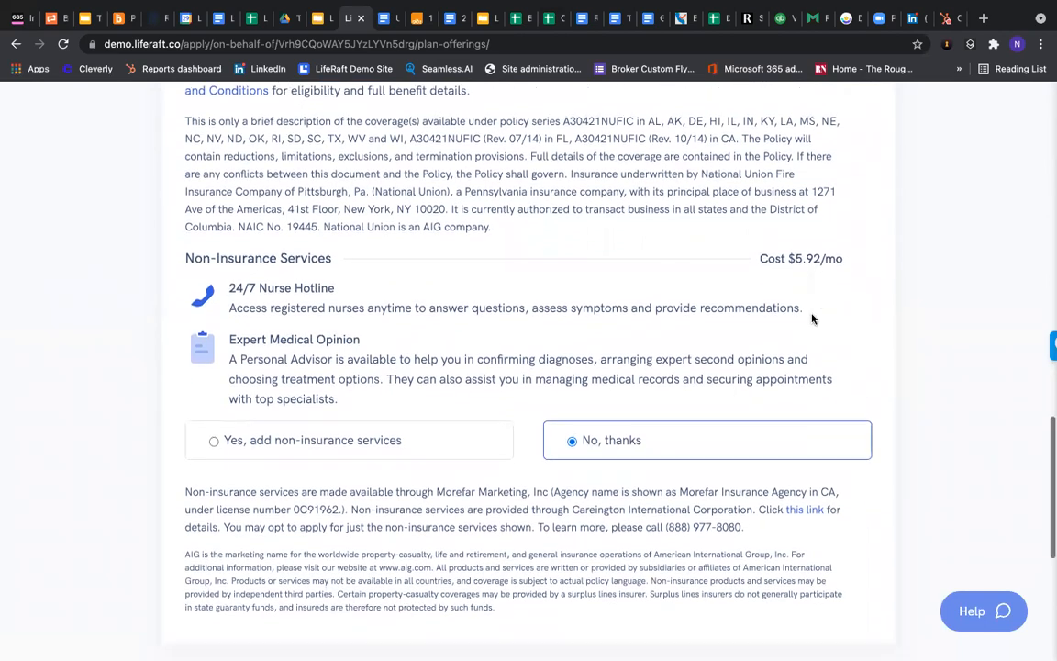
{"action": "scroll", "coordinate": [684, 402], "scroll_direction": "down", "scroll_amount": 2}
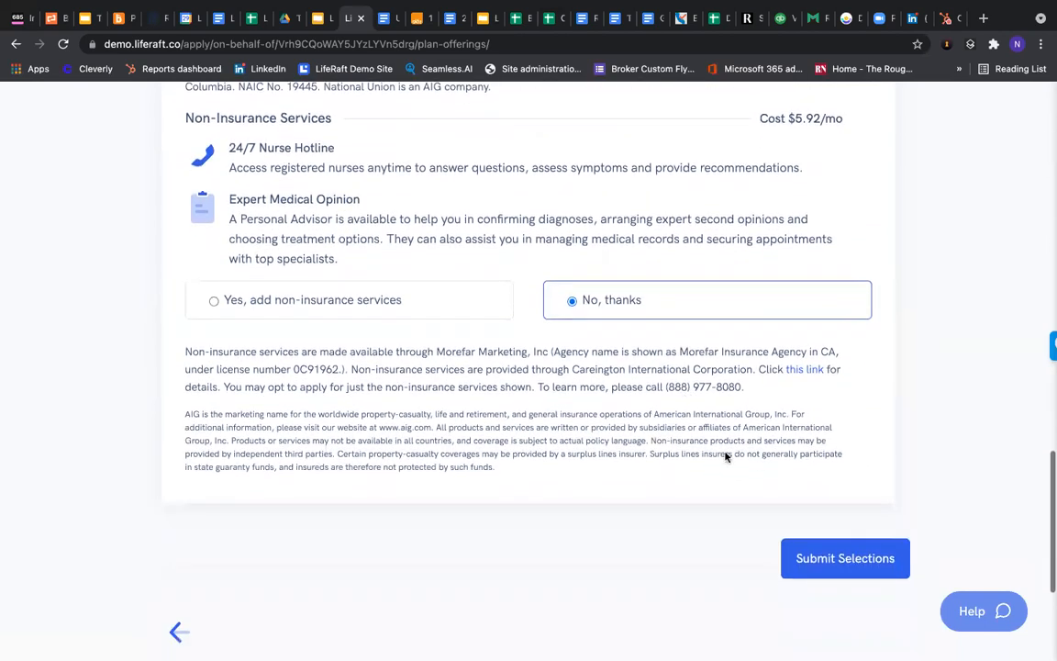
{"action": "left_click", "coordinate": [816, 538]}
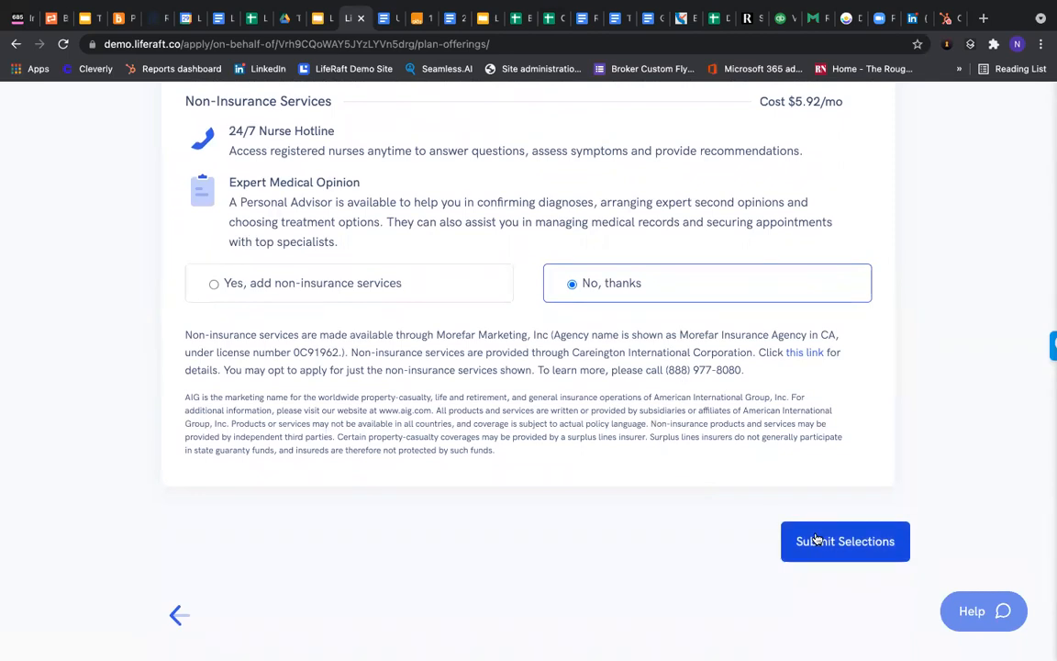
{"action": "left_click", "coordinate": [822, 554]}
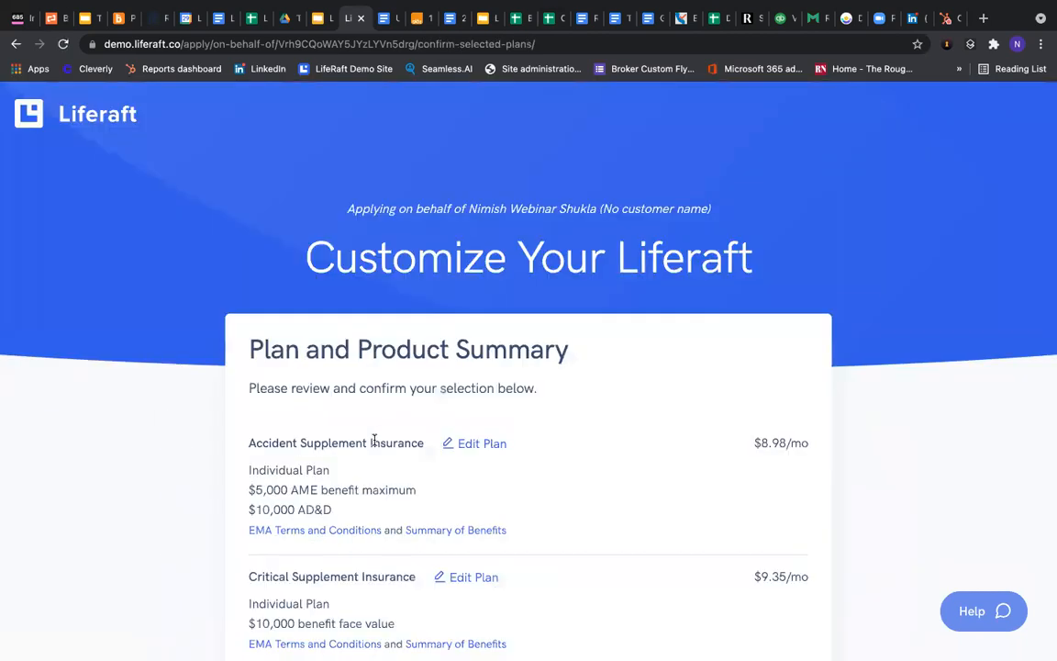
Confirm the three selected plans totalling $27.12/mo and proceed to account creation
{"action": "scroll", "coordinate": [245, 385], "scroll_direction": "down", "scroll_amount": 2}
{"action": "scroll", "coordinate": [245, 385], "scroll_direction": "down", "scroll_amount": 3}
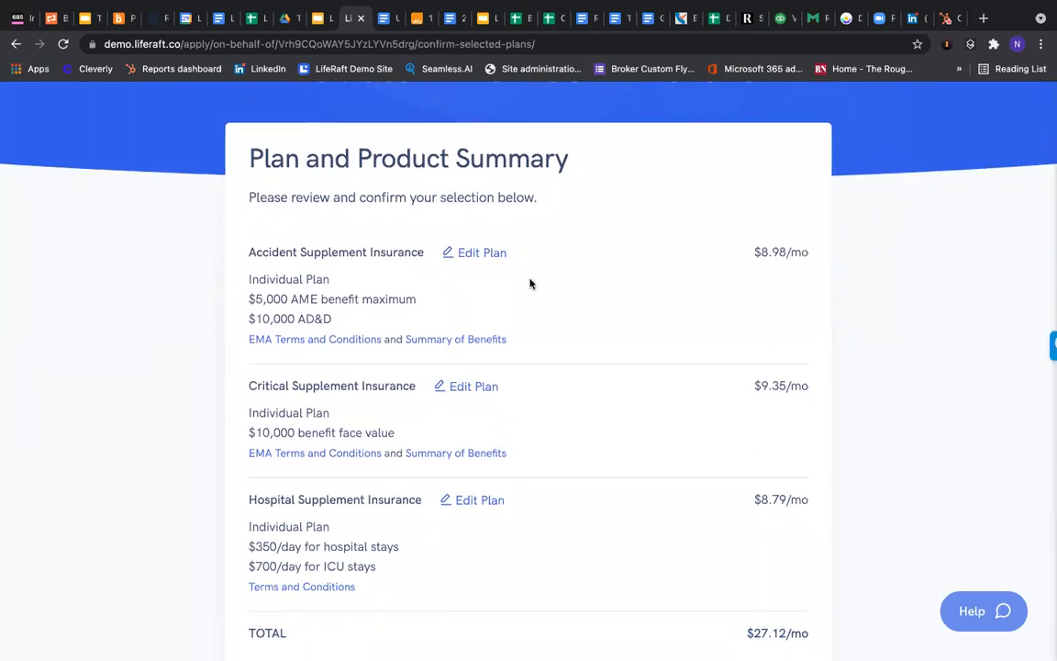
{"action": "scroll", "coordinate": [529, 283], "scroll_direction": "down", "scroll_amount": 1}
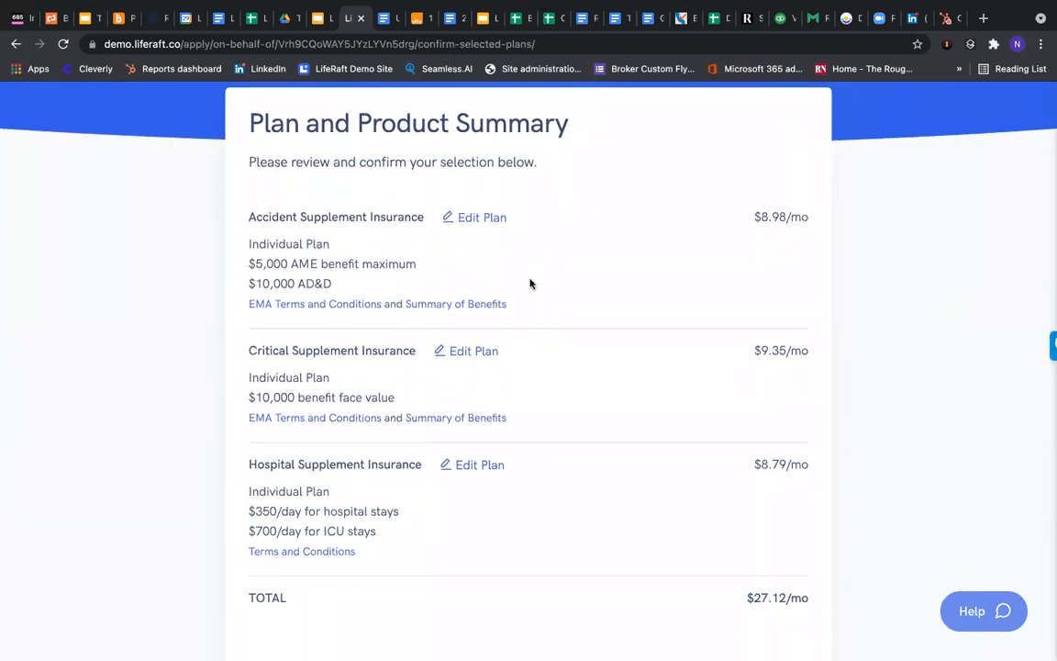
{"action": "scroll", "coordinate": [529, 284], "scroll_direction": "down", "scroll_amount": 1}
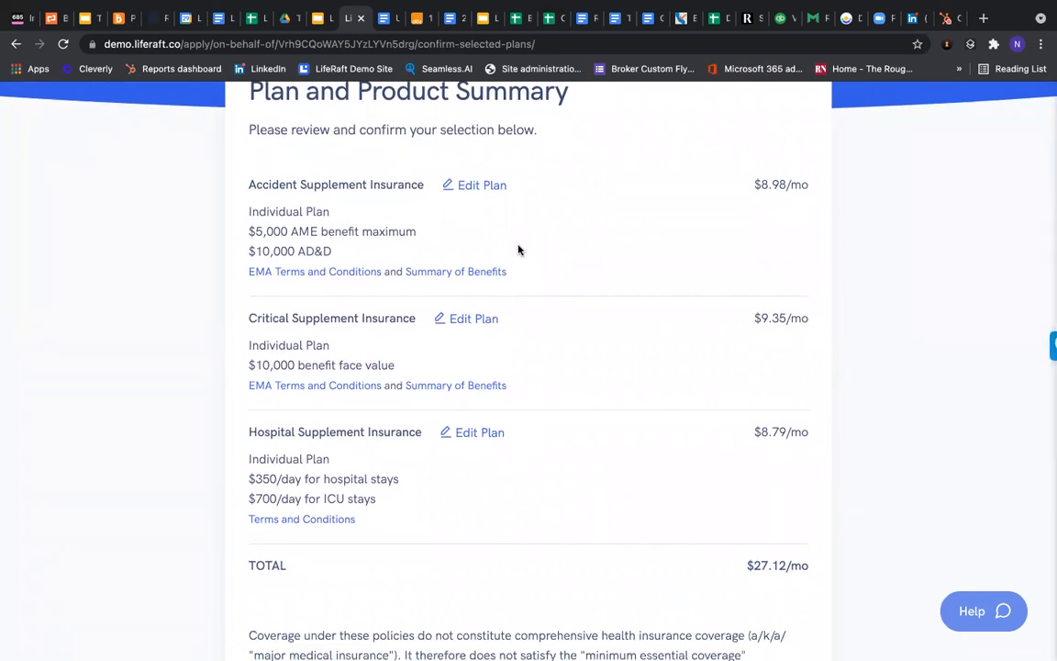
{"action": "scroll", "coordinate": [514, 251], "scroll_direction": "down", "scroll_amount": 1}
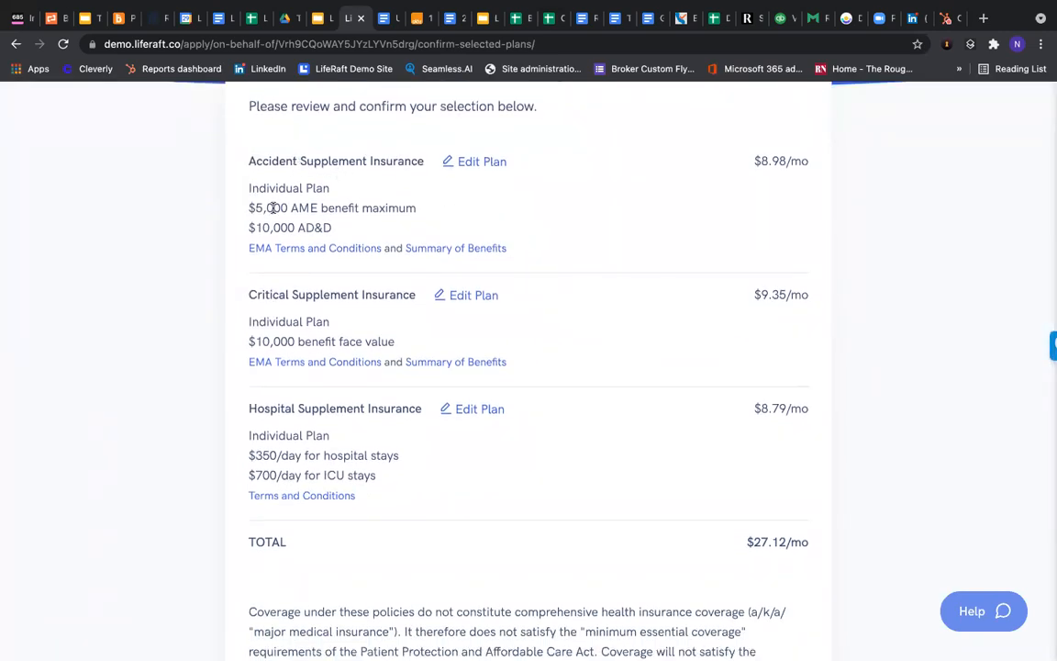
{"action": "scroll", "coordinate": [275, 204], "scroll_direction": "down", "scroll_amount": 2}
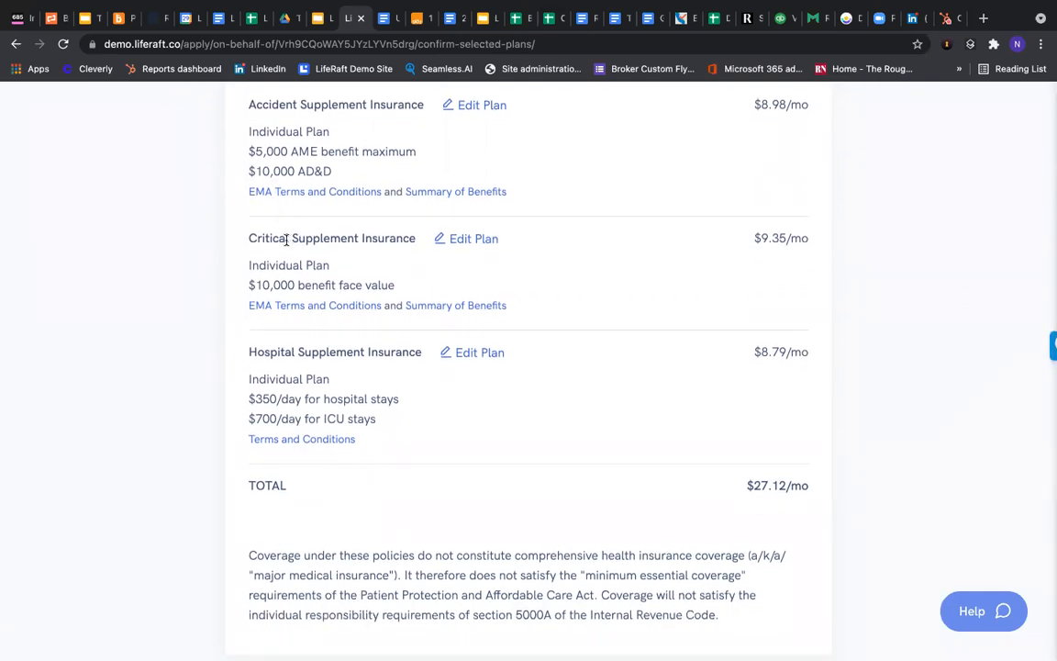
{"action": "scroll", "coordinate": [285, 238], "scroll_direction": "down", "scroll_amount": 1}
{"action": "scroll", "coordinate": [286, 266], "scroll_direction": "down", "scroll_amount": 1}
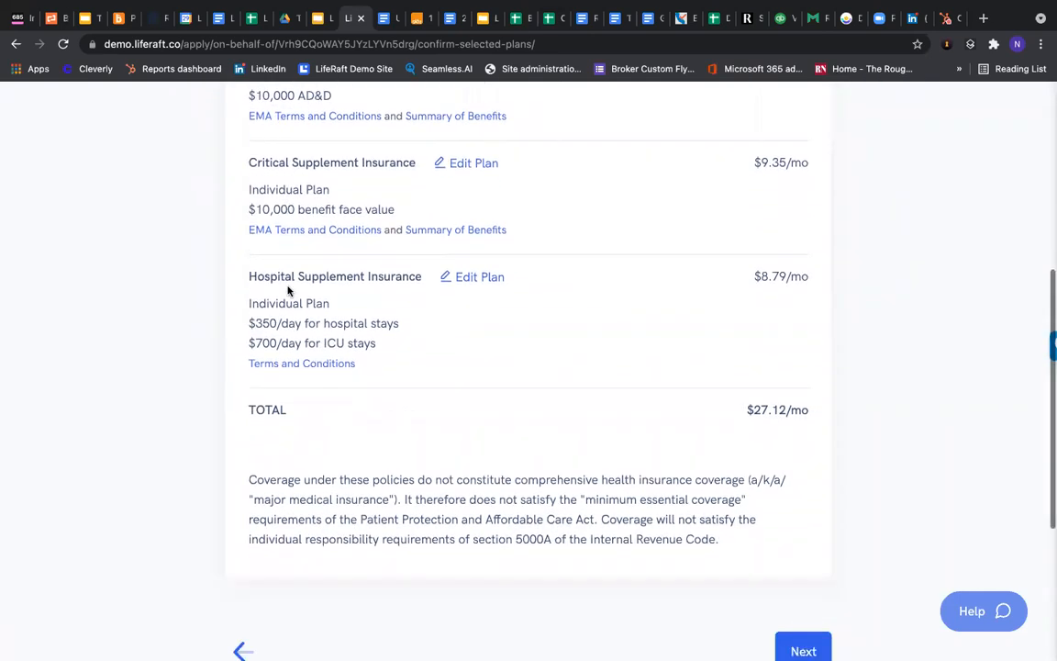
{"action": "scroll", "coordinate": [290, 322], "scroll_direction": "down", "scroll_amount": 1}
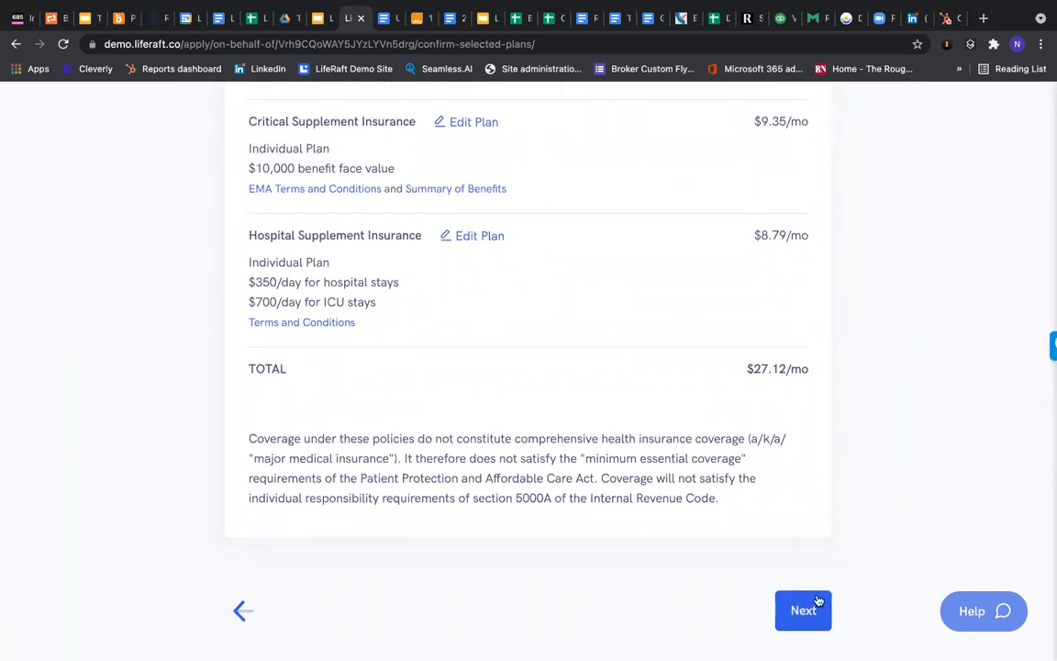
{"action": "scroll", "coordinate": [816, 609], "scroll_direction": "down", "scroll_amount": 1}
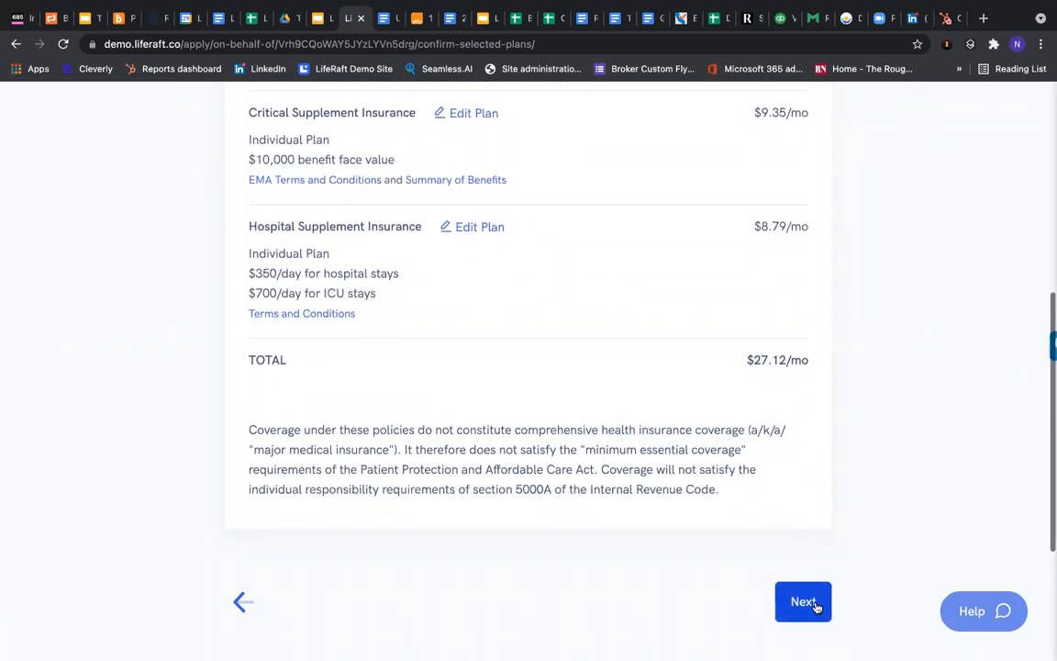
{"action": "left_click", "coordinate": [814, 603]}
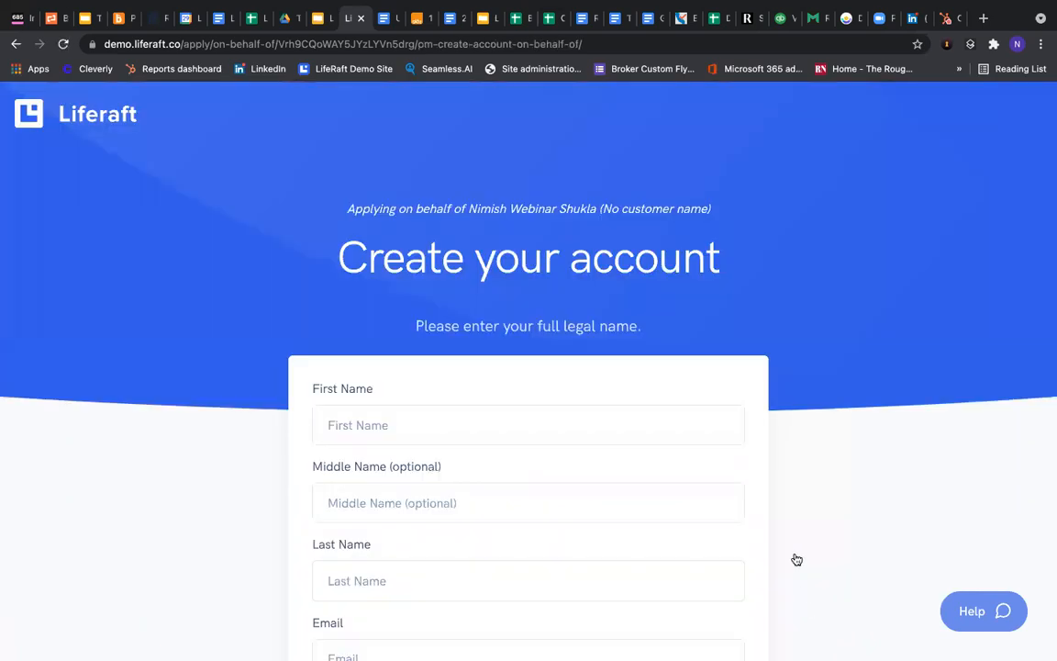
Enter the client's first, middle and last legal name
{"action": "scroll", "coordinate": [817, 296], "scroll_direction": "down", "scroll_amount": 1}
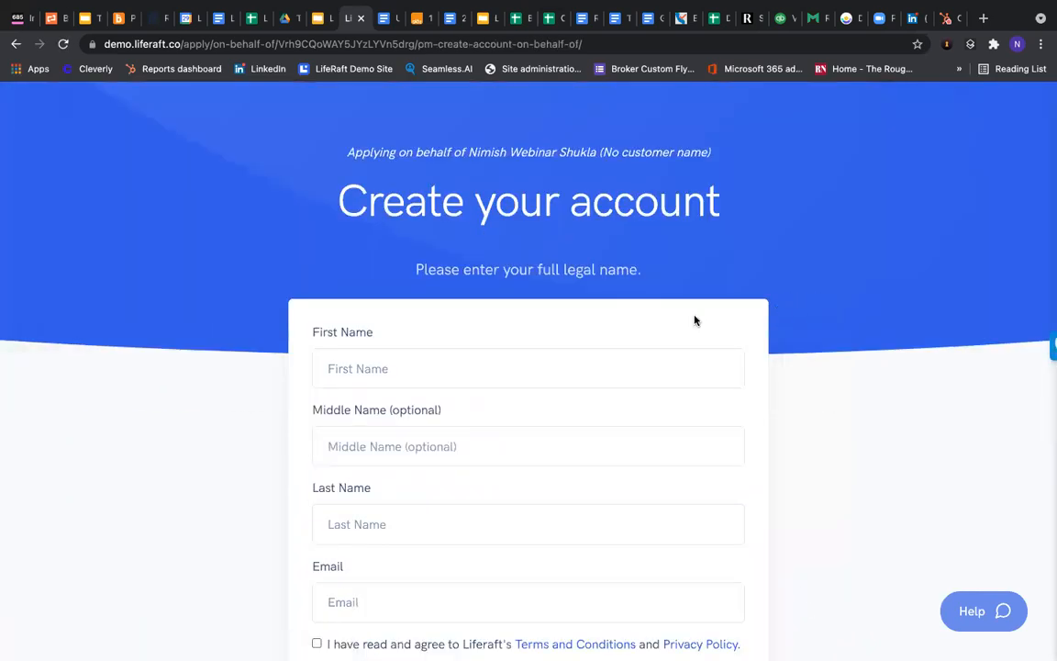
{"action": "scroll", "coordinate": [596, 312], "scroll_direction": "down", "scroll_amount": 3}
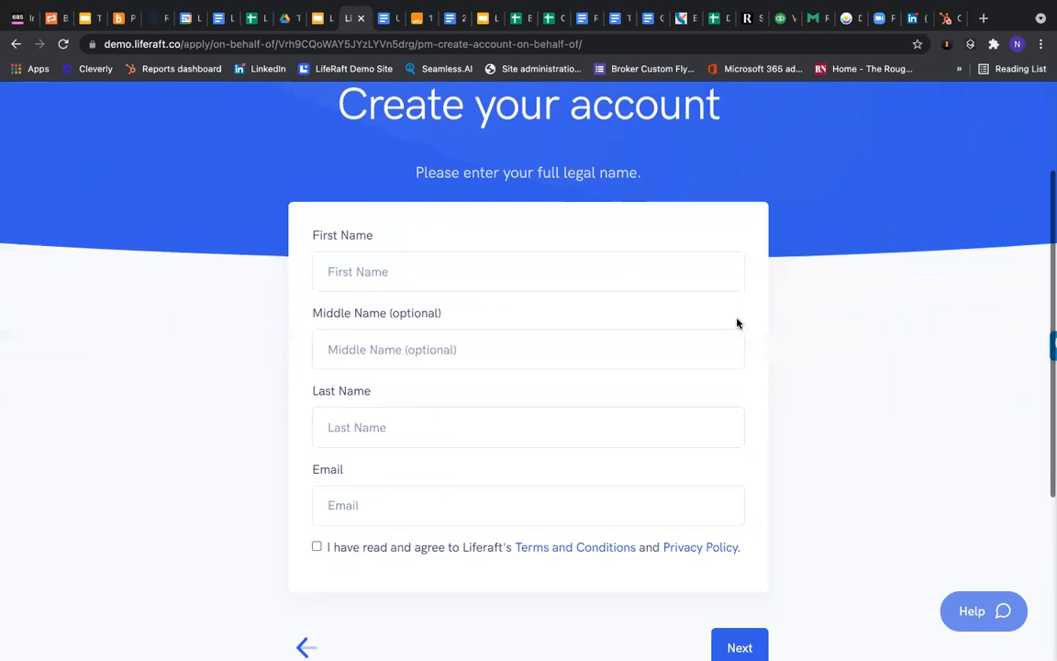
{"action": "left_click", "coordinate": [505, 281]}
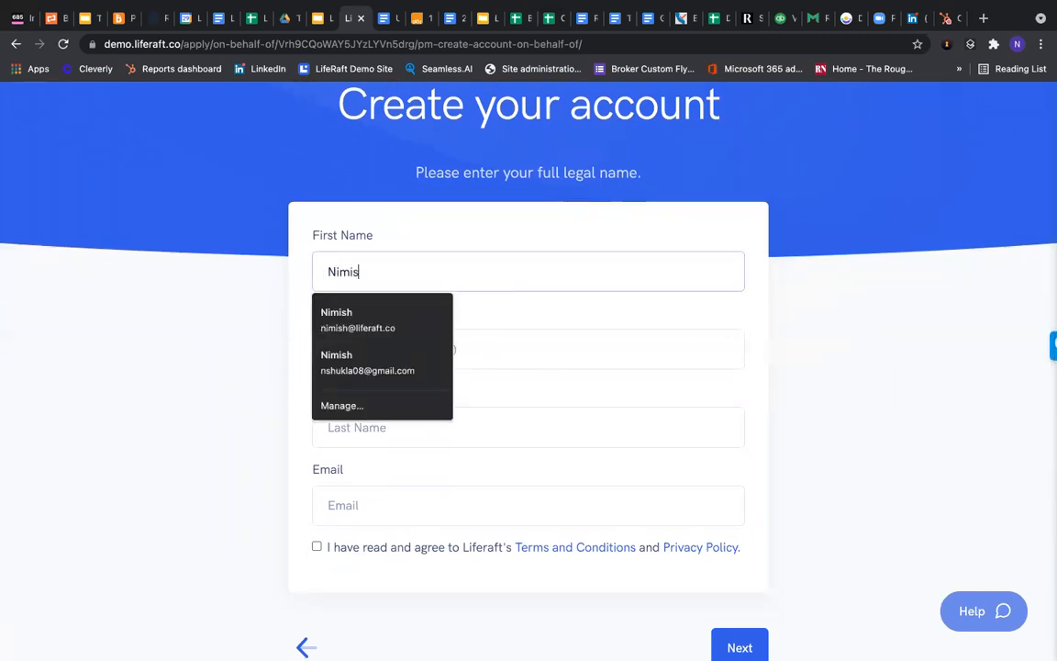
{"action": "key", "text": "Tab"}
{"action": "key", "text": "Tab"}
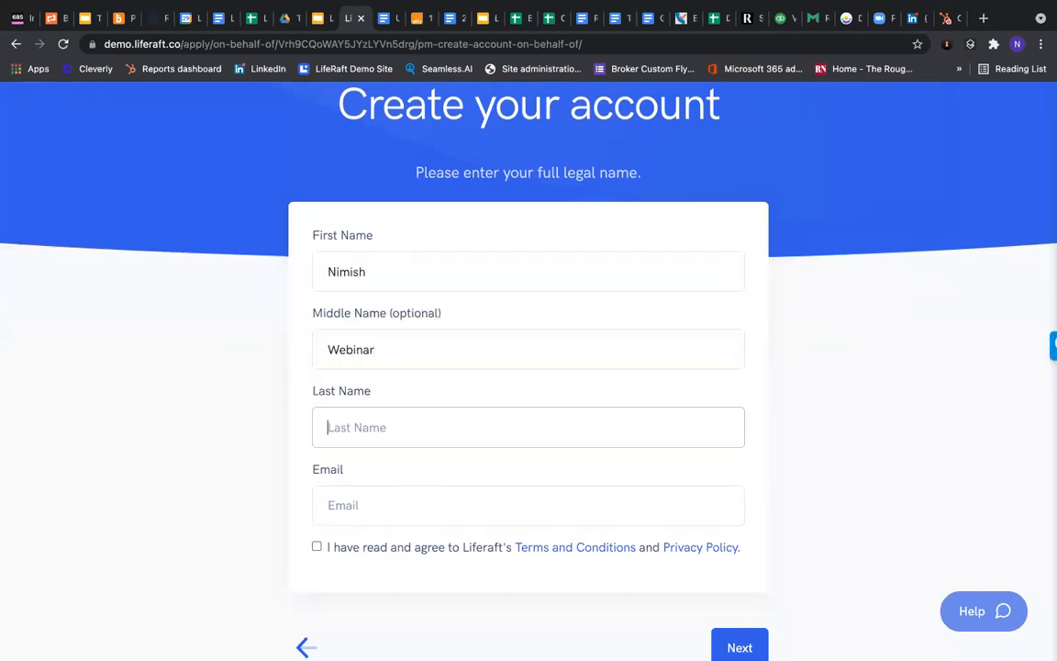
Fill in the client's e-mail address, accept the terms, and continue
{"action": "key", "text": "Tab"}
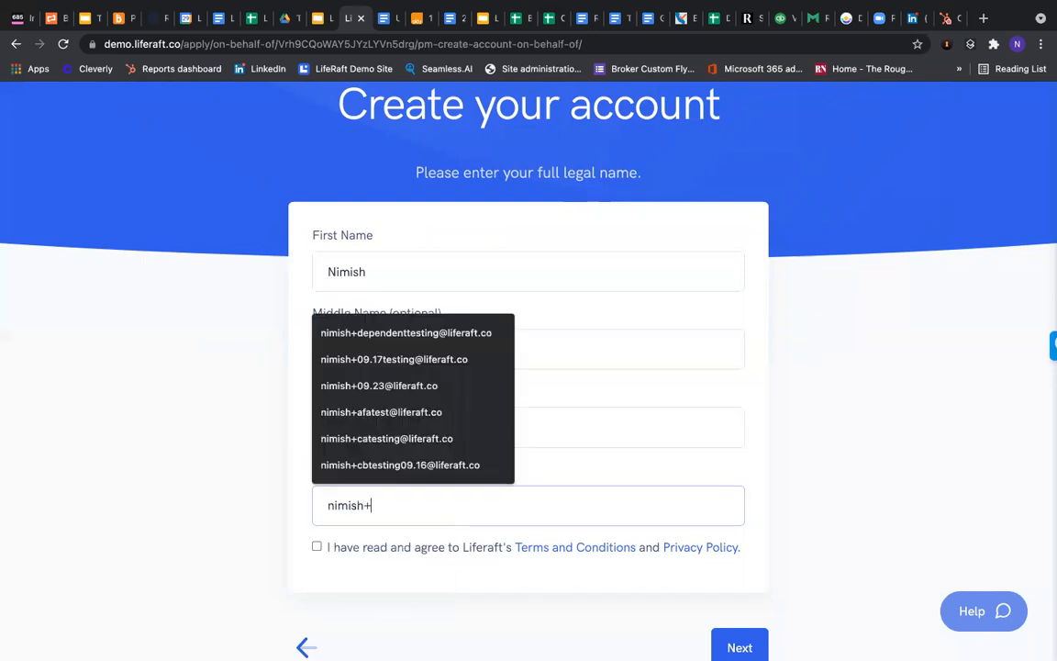
{"action": "key", "text": "Tab"}
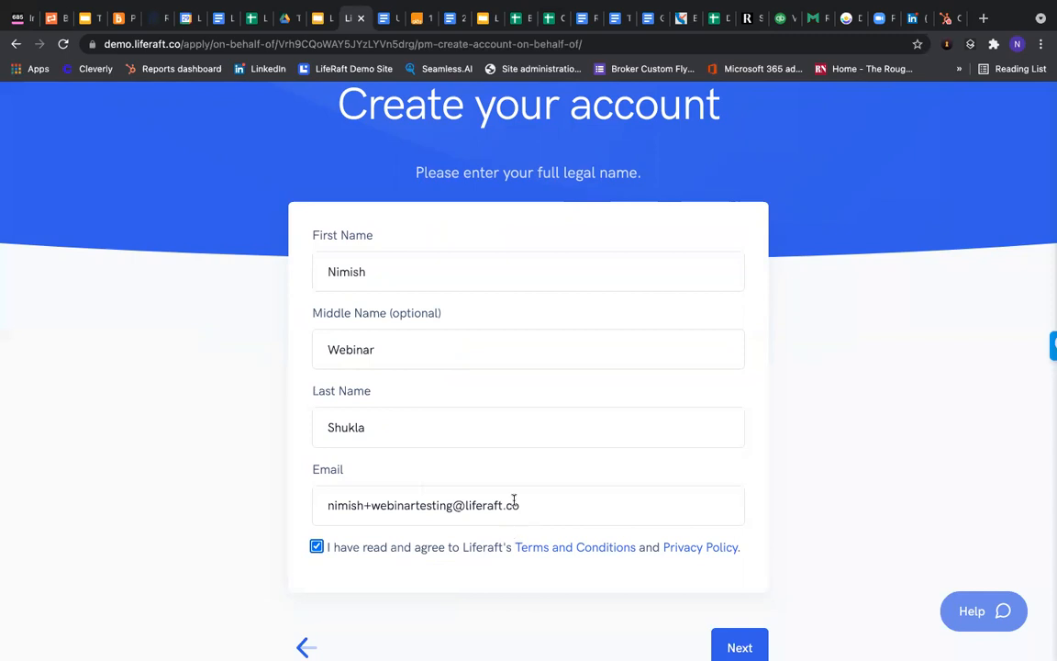
{"action": "scroll", "coordinate": [512, 514], "scroll_direction": "down", "scroll_amount": 2}
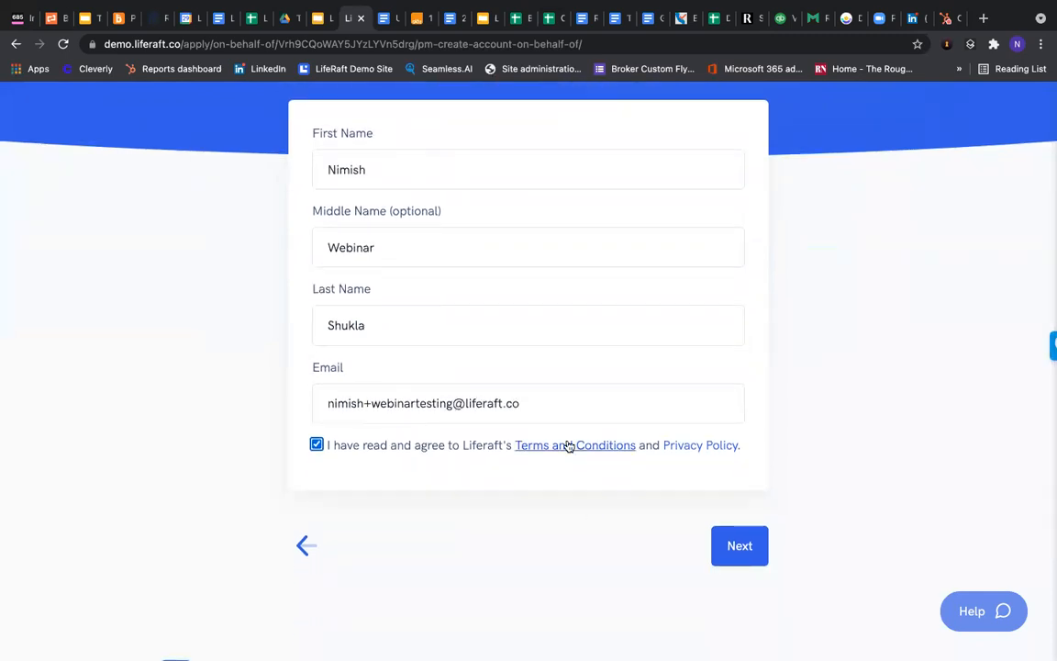
{"action": "left_click", "coordinate": [749, 560]}
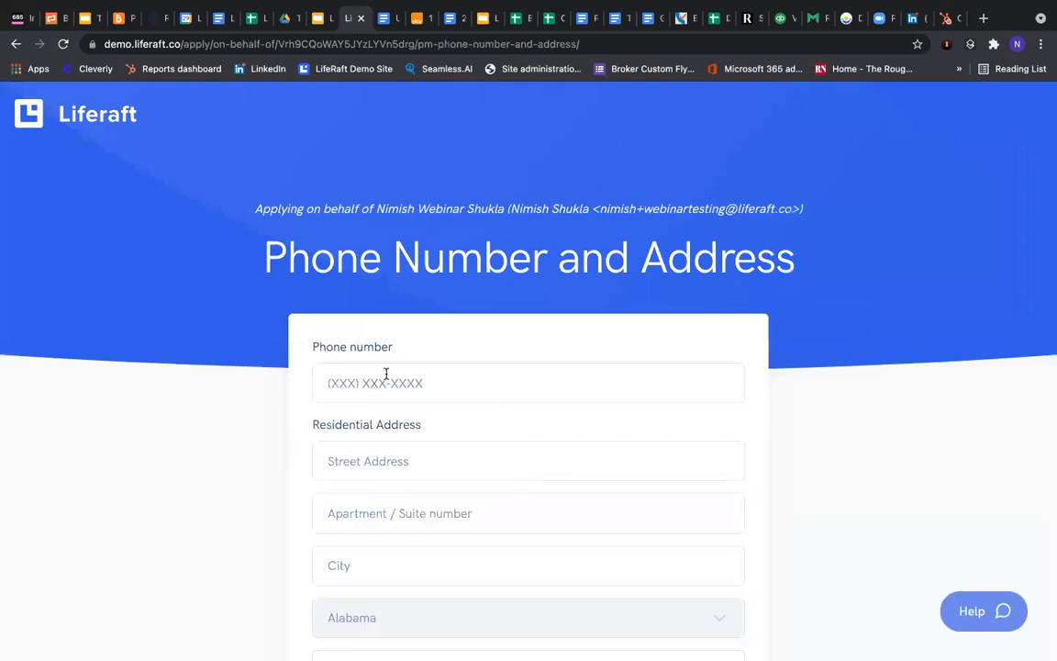
Autofill the client's saved phone number and residential address, then continue
{"action": "scroll", "coordinate": [386, 371], "scroll_direction": "down", "scroll_amount": 1}
{"action": "left_click", "coordinate": [349, 330]}
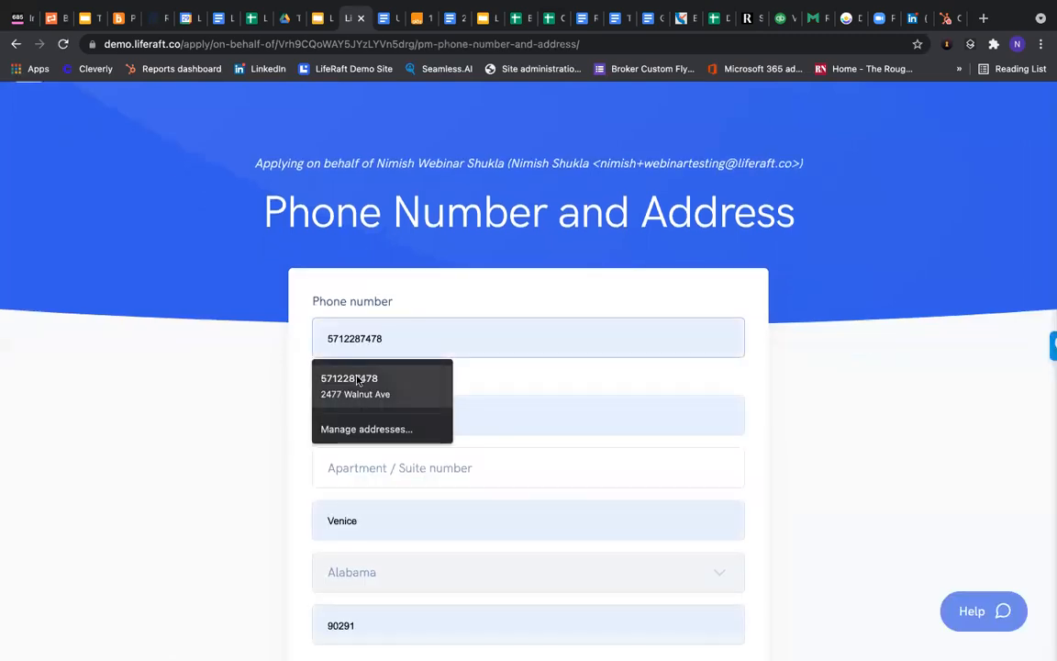
{"action": "left_click", "coordinate": [354, 386]}
{"action": "scroll", "coordinate": [301, 330], "scroll_direction": "down", "scroll_amount": 1}
{"action": "scroll", "coordinate": [472, 306], "scroll_direction": "down", "scroll_amount": 1}
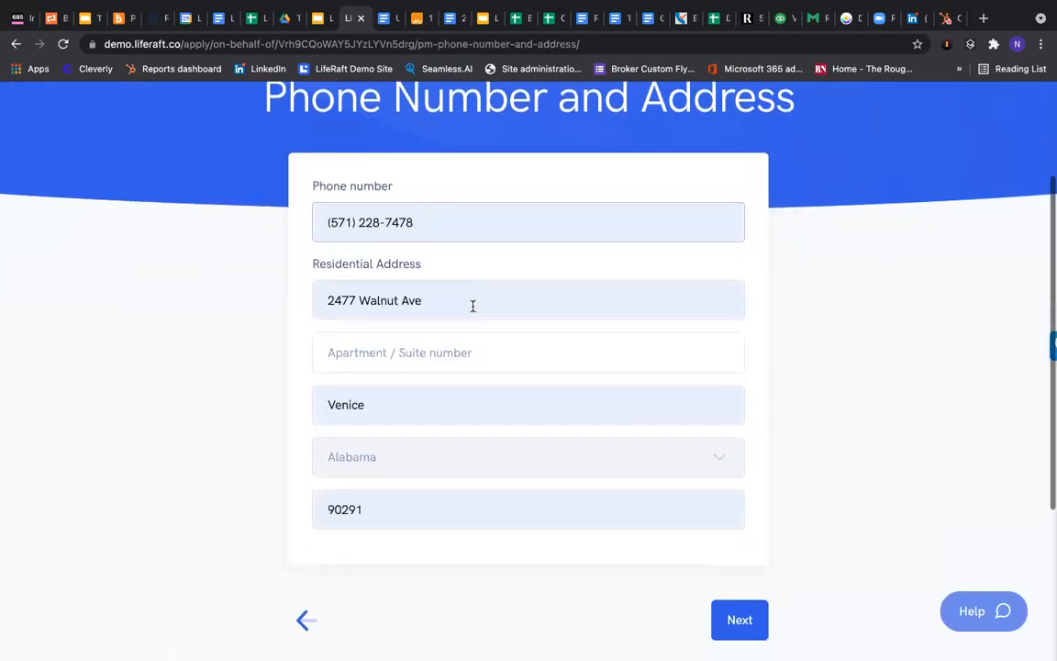
{"action": "left_click", "coordinate": [753, 622]}
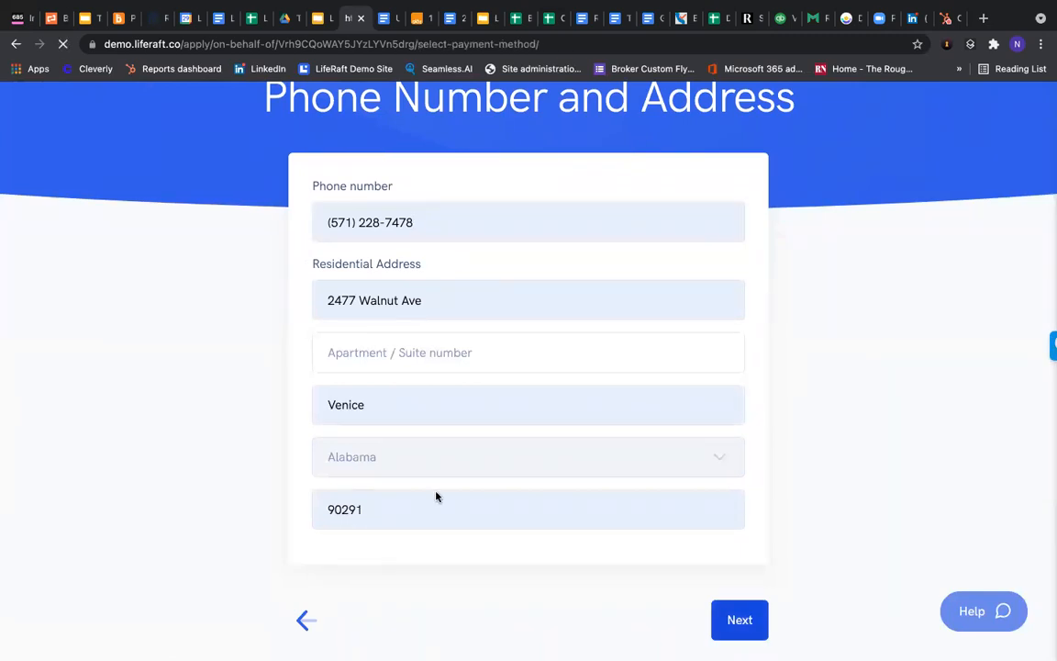
Choose Credit Card as the payment method
{"action": "scroll", "coordinate": [287, 452], "scroll_direction": "down", "scroll_amount": 1}
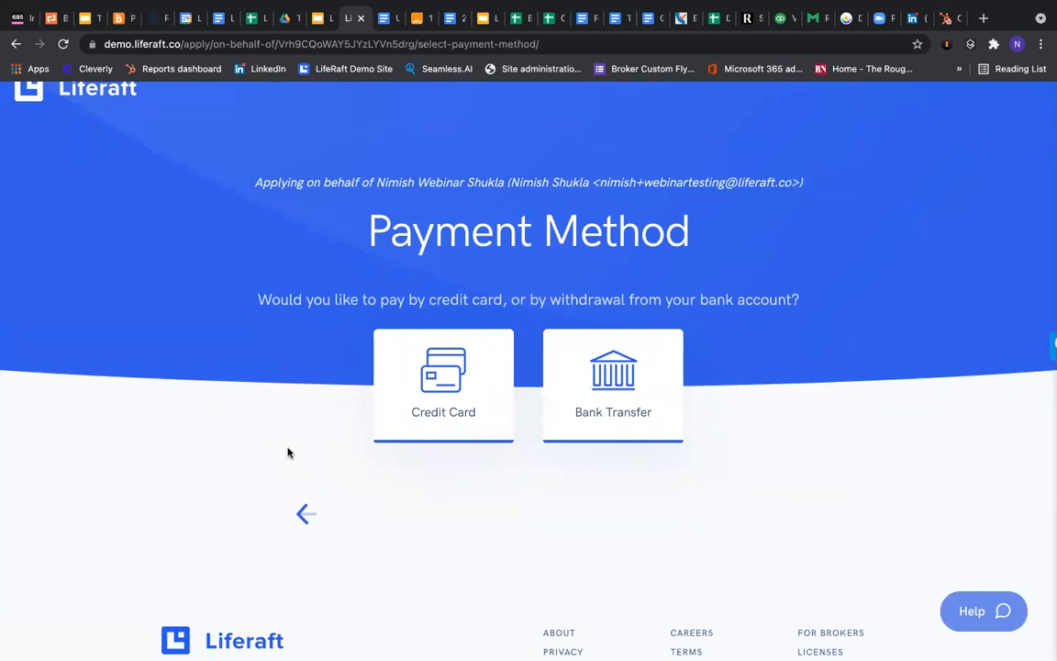
{"action": "left_click", "coordinate": [462, 423]}
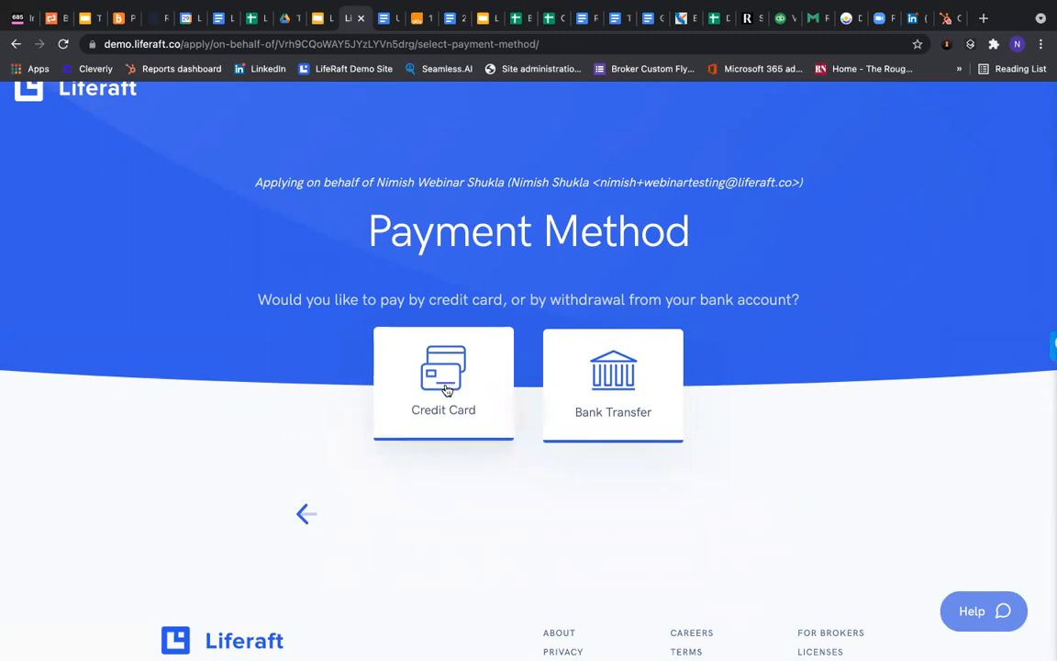
{"action": "scroll", "coordinate": [427, 321], "scroll_direction": "down", "scroll_amount": 4}
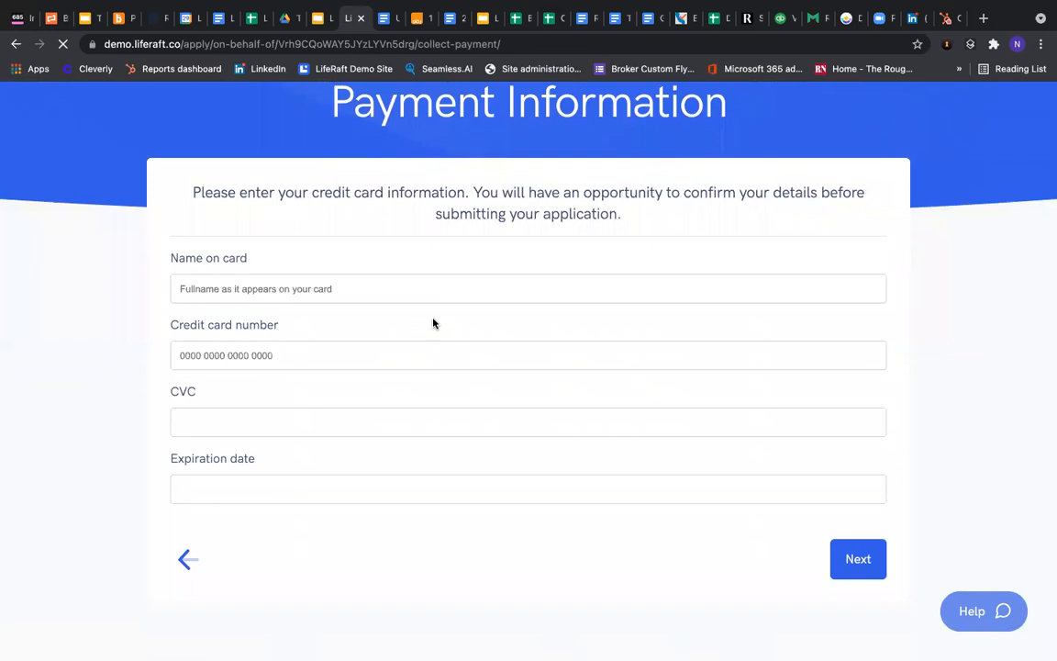
Enter the cardholder's name, card number, CVC and expiration date
{"action": "left_click", "coordinate": [326, 287]}
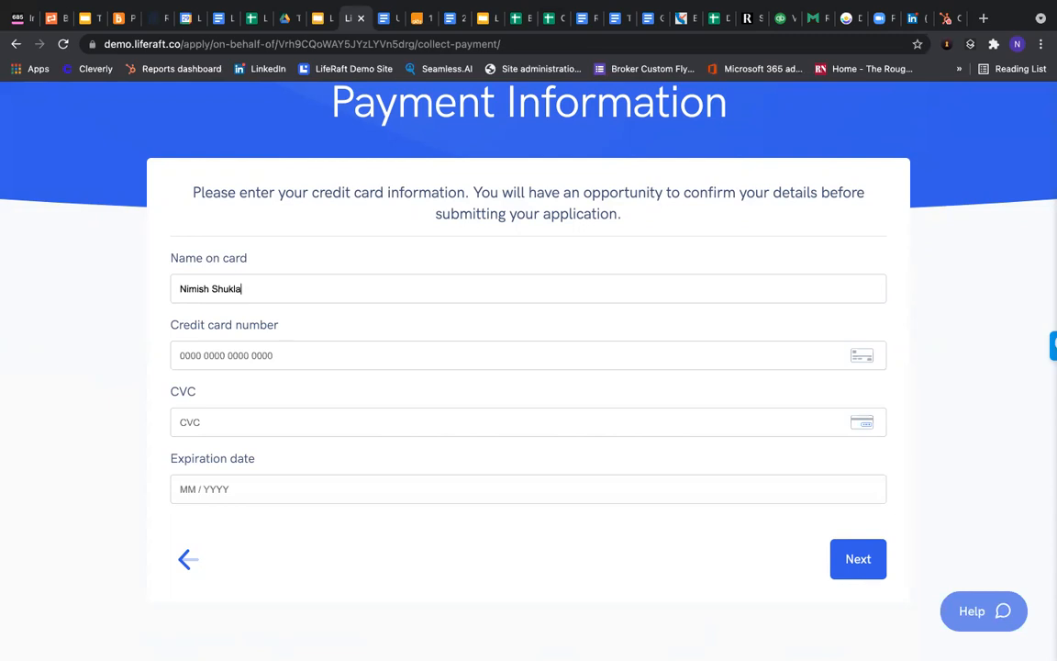
{"action": "left_click", "coordinate": [214, 357]}
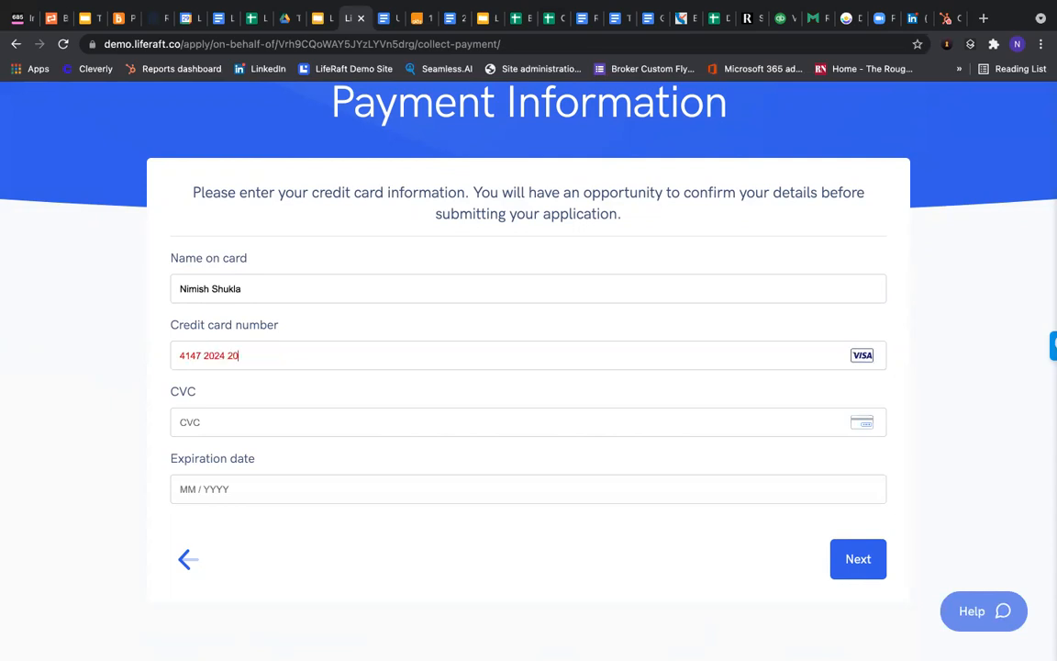
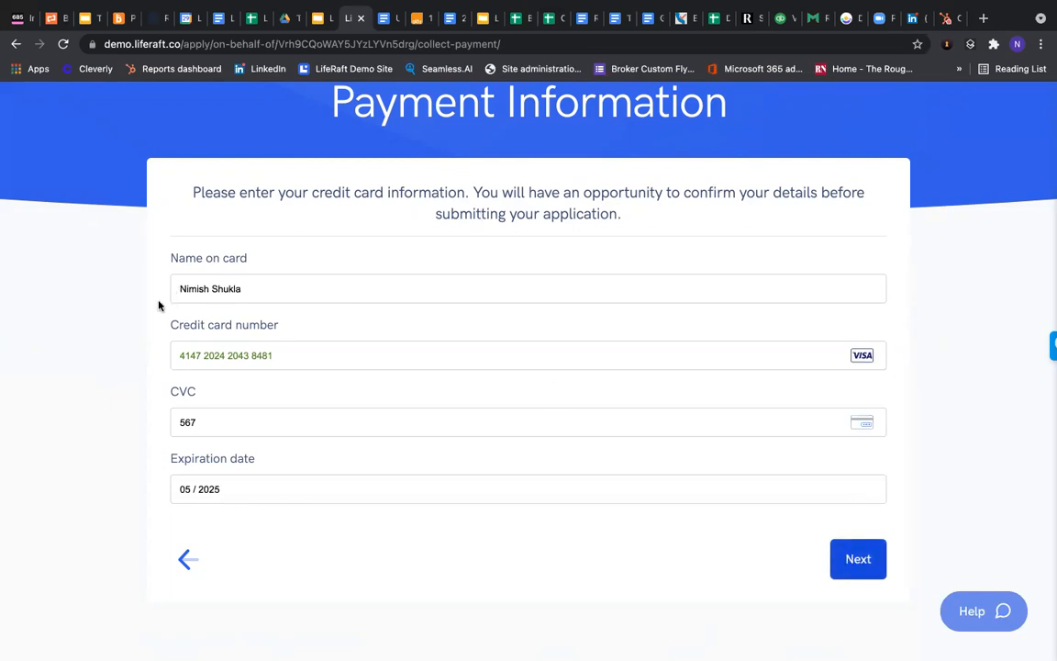
{"action": "scroll", "coordinate": [159, 306], "scroll_direction": "down", "scroll_amount": 1}
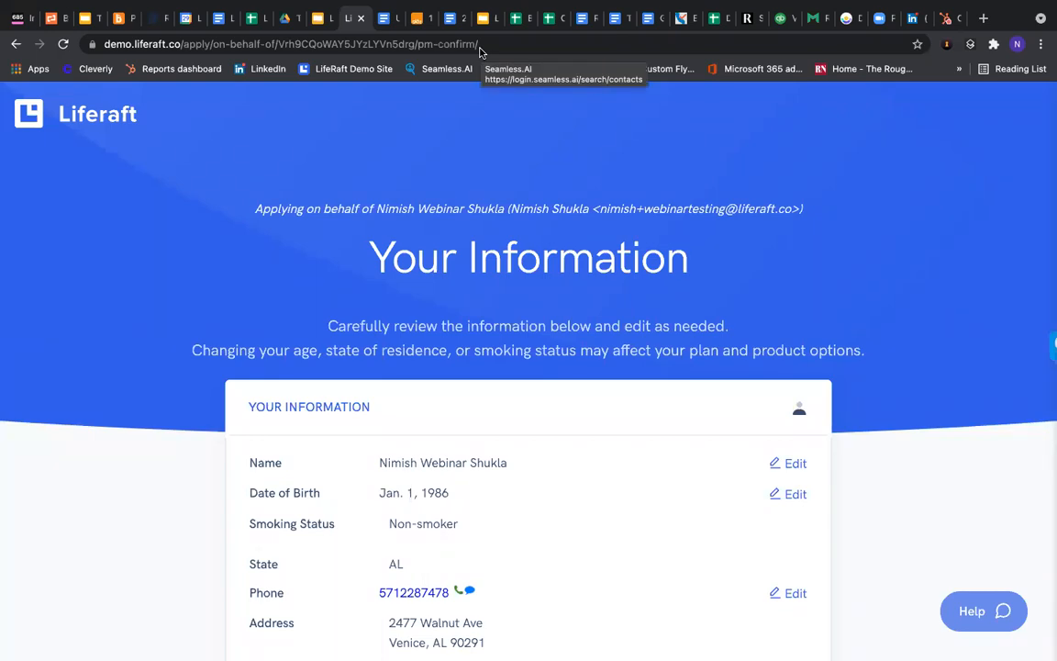
{"action": "scroll", "coordinate": [623, 455], "scroll_direction": "down", "scroll_amount": 3}
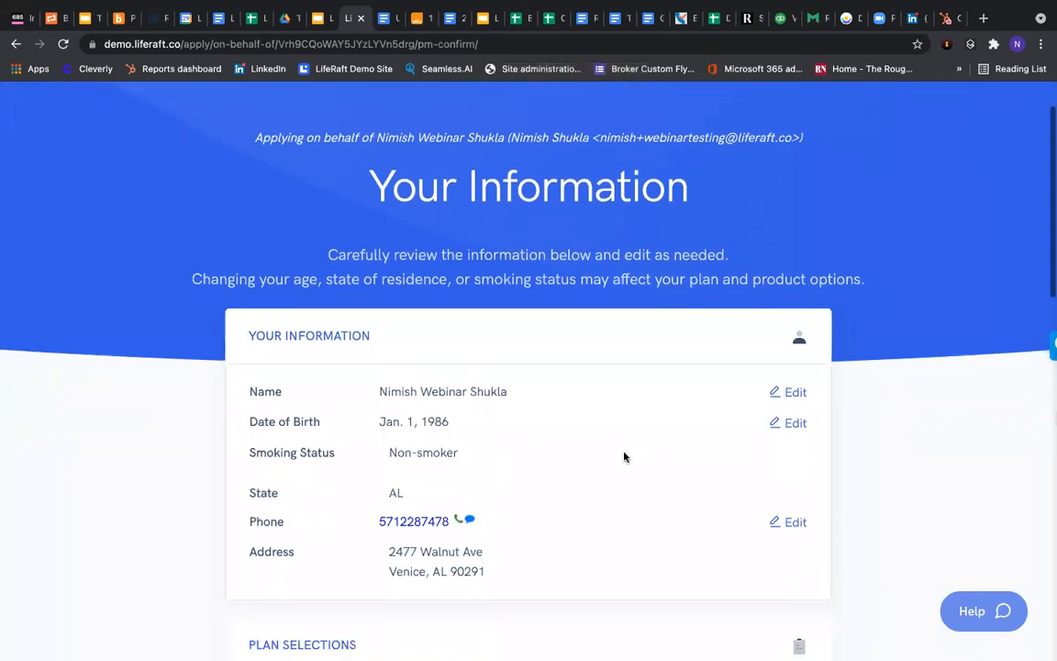
{"action": "scroll", "coordinate": [587, 451], "scroll_direction": "down", "scroll_amount": 1}
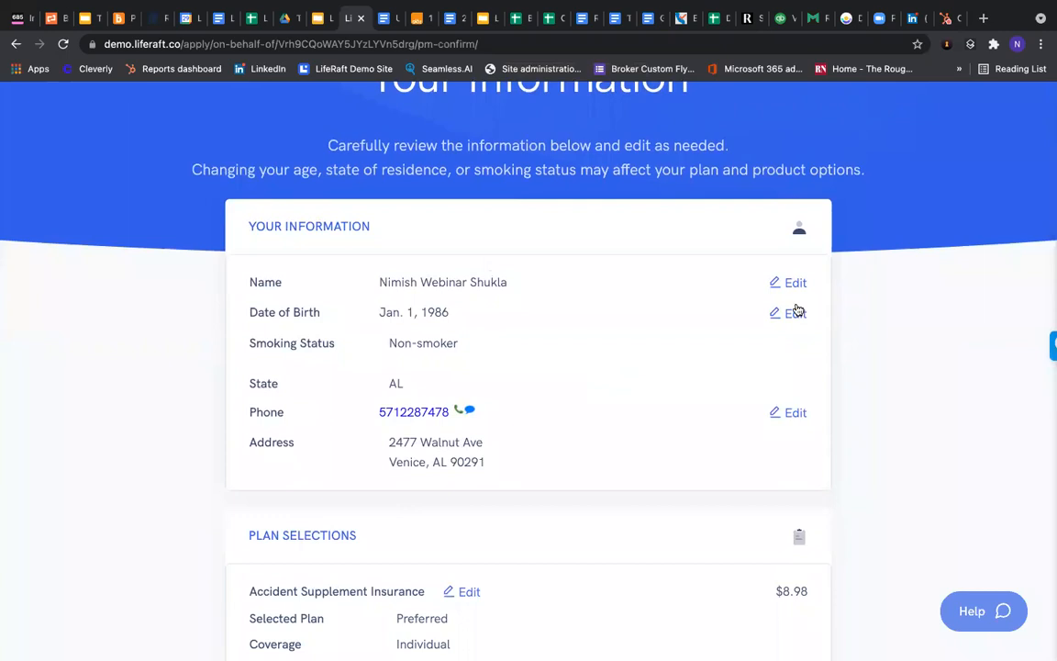
{"action": "scroll", "coordinate": [439, 420], "scroll_direction": "down", "scroll_amount": 7}
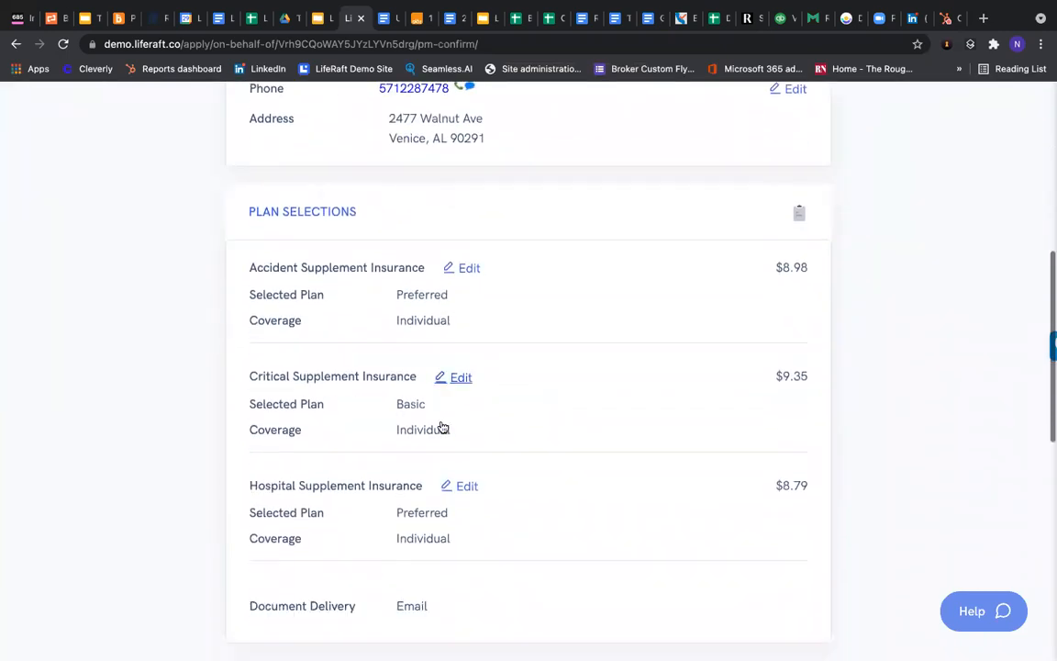
{"action": "scroll", "coordinate": [811, 439], "scroll_direction": "down", "scroll_amount": 4}
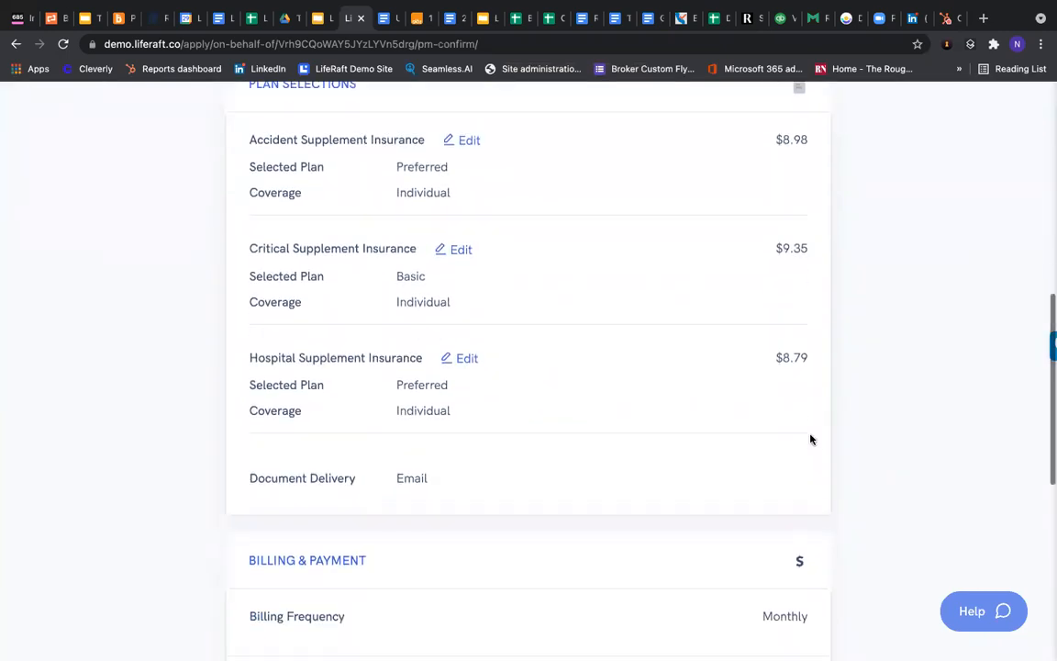
{"action": "scroll", "coordinate": [769, 444], "scroll_direction": "down", "scroll_amount": 2}
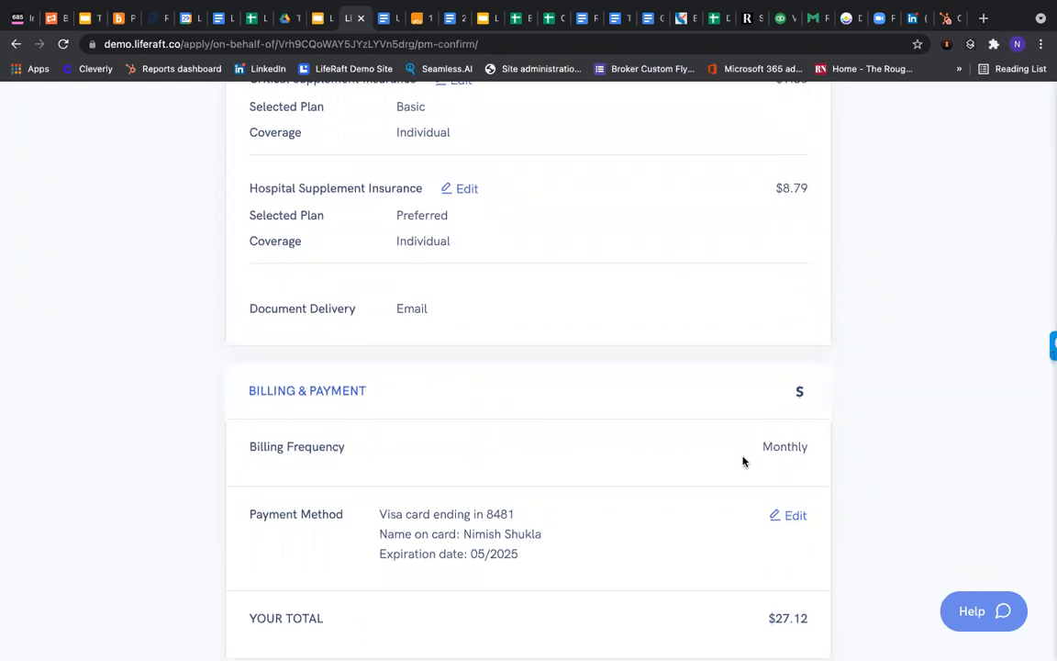
{"action": "scroll", "coordinate": [746, 459], "scroll_direction": "down", "scroll_amount": 1}
{"action": "scroll", "coordinate": [744, 461], "scroll_direction": "down", "scroll_amount": 1}
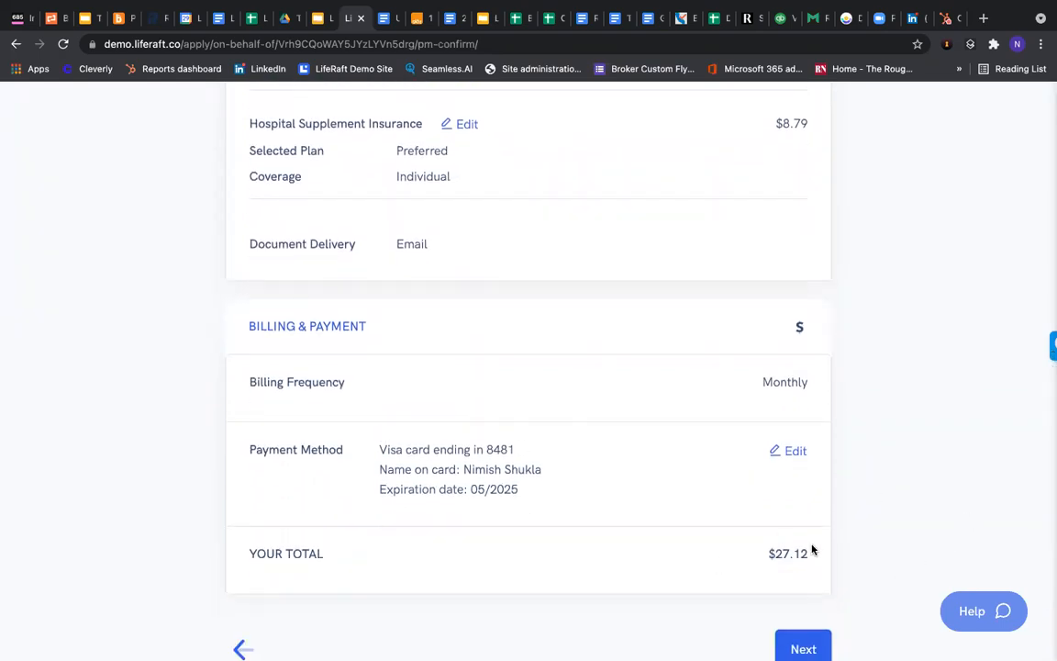
{"action": "scroll", "coordinate": [788, 415], "scroll_direction": "up", "scroll_amount": 6}
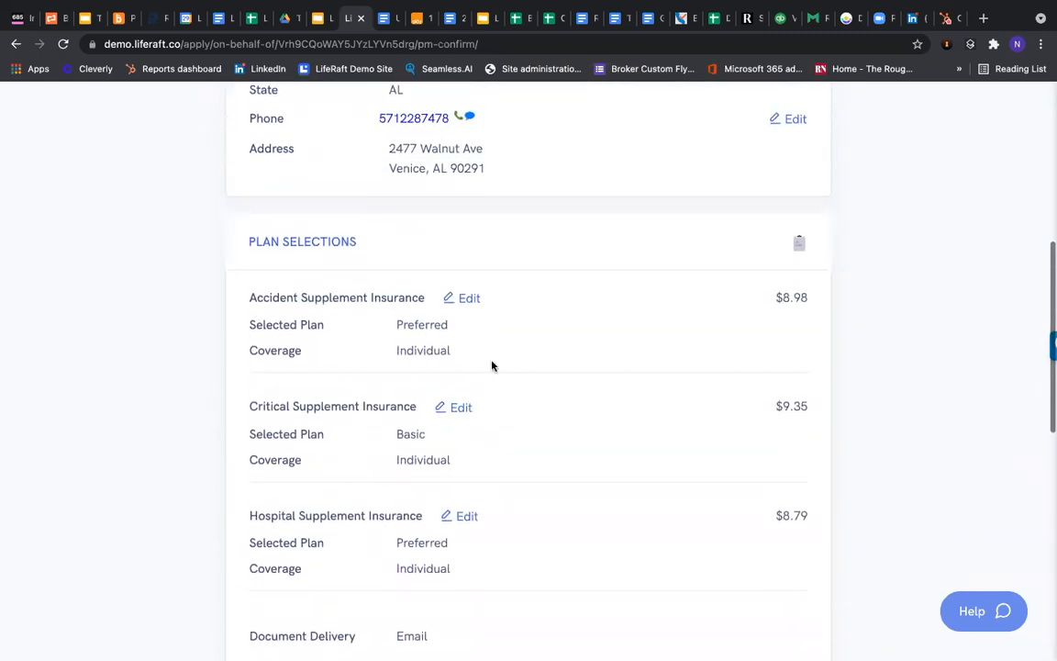
{"action": "scroll", "coordinate": [415, 313], "scroll_direction": "up", "scroll_amount": 1}
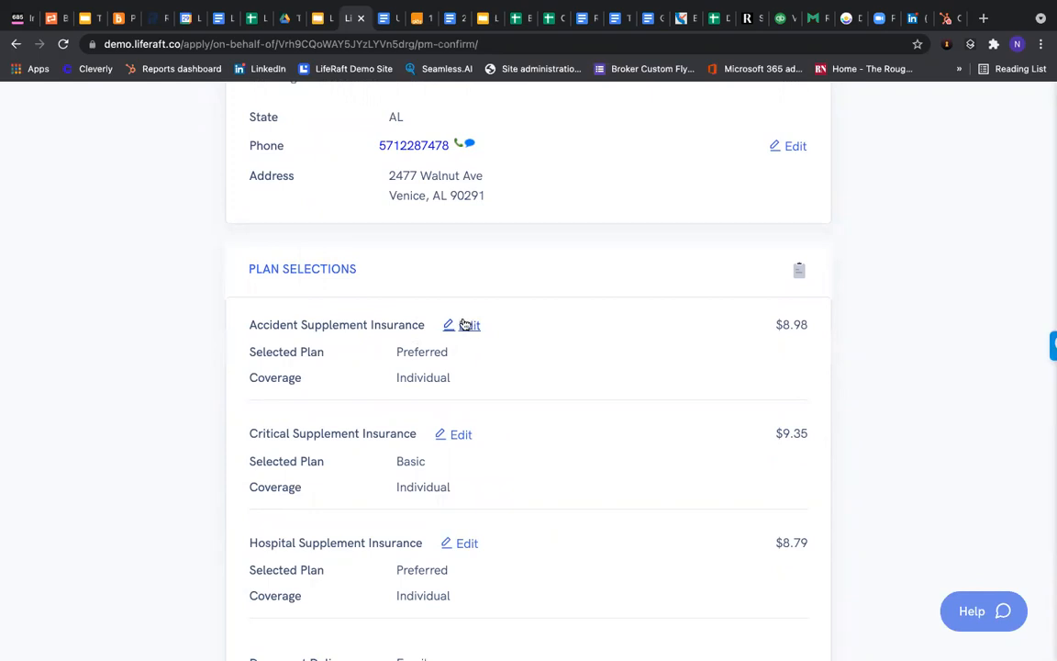
{"action": "scroll", "coordinate": [597, 329], "scroll_direction": "up", "scroll_amount": 3}
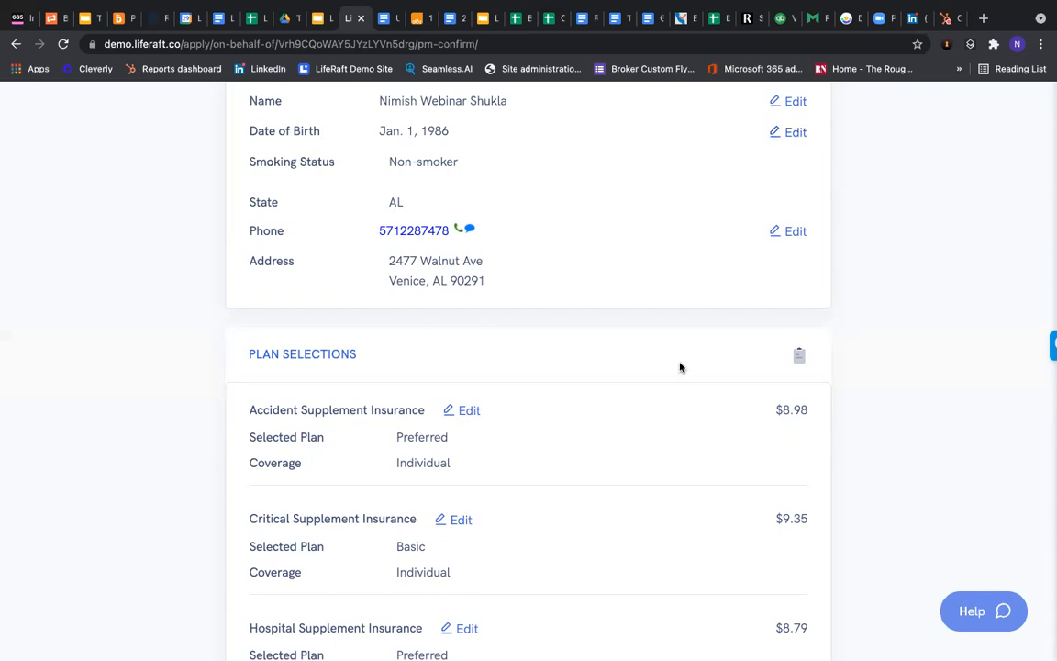
{"action": "scroll", "coordinate": [496, 328], "scroll_direction": "down", "scroll_amount": 2}
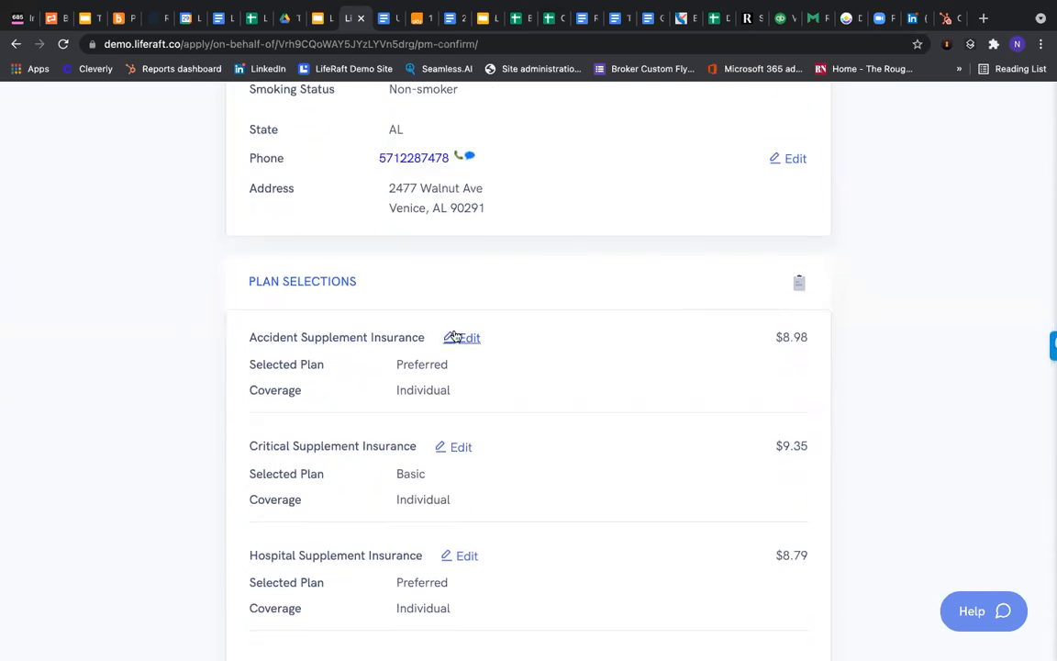
{"action": "scroll", "coordinate": [470, 349], "scroll_direction": "up", "scroll_amount": 10}
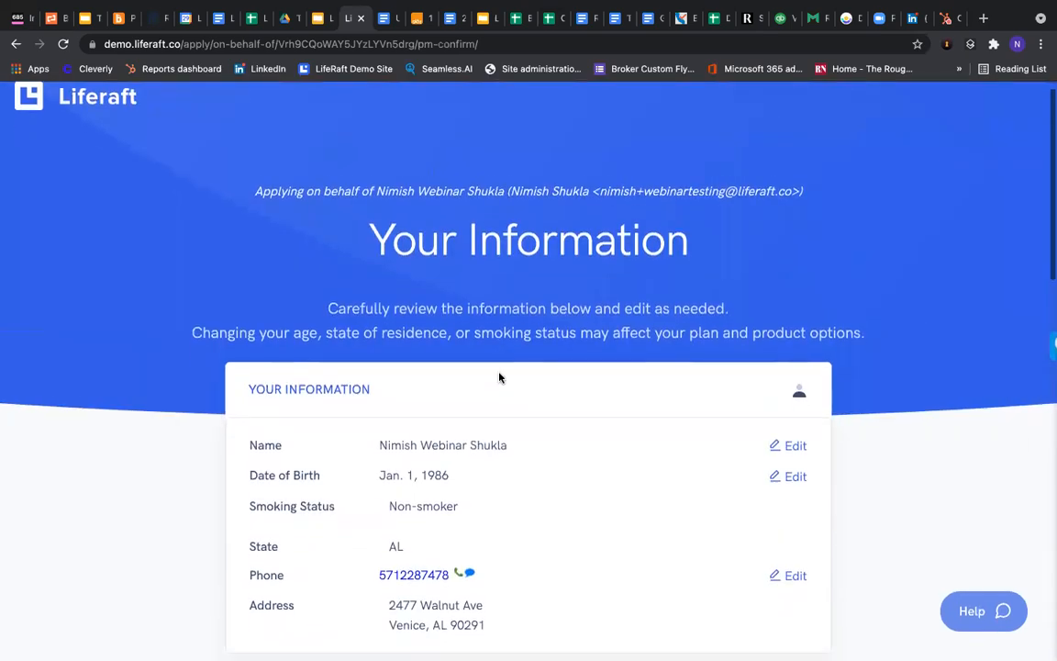
{"action": "scroll", "coordinate": [499, 378], "scroll_direction": "down", "scroll_amount": 8}
{"action": "scroll", "coordinate": [499, 377], "scroll_direction": "down", "scroll_amount": 7}
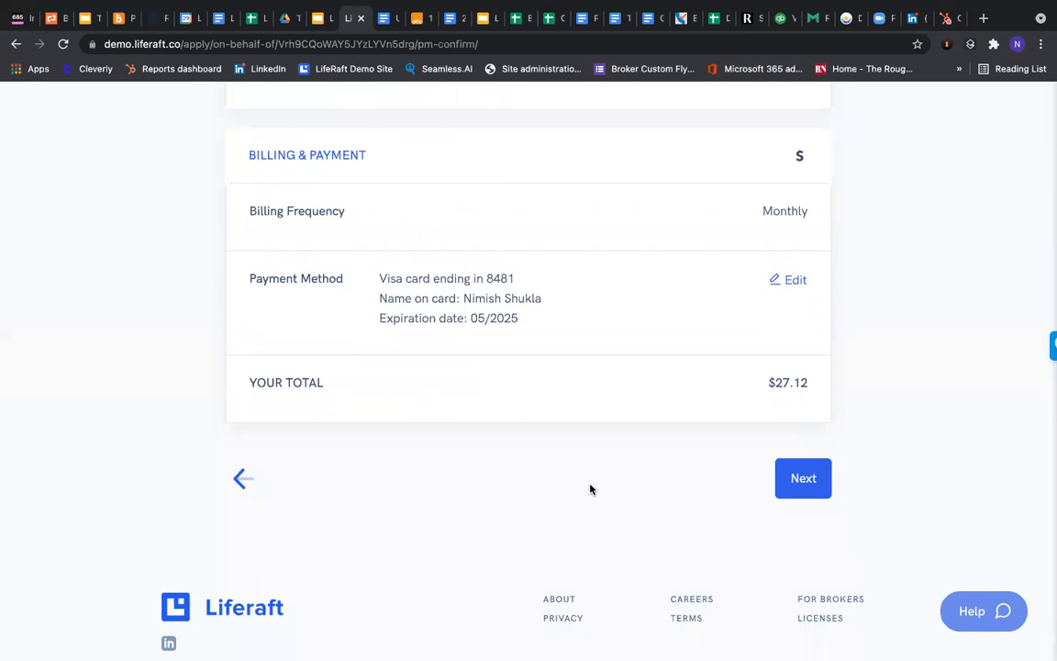
Past the review page, answer No to replacement coverage and choose Postal Mail document delivery
{"action": "left_click", "coordinate": [796, 478]}
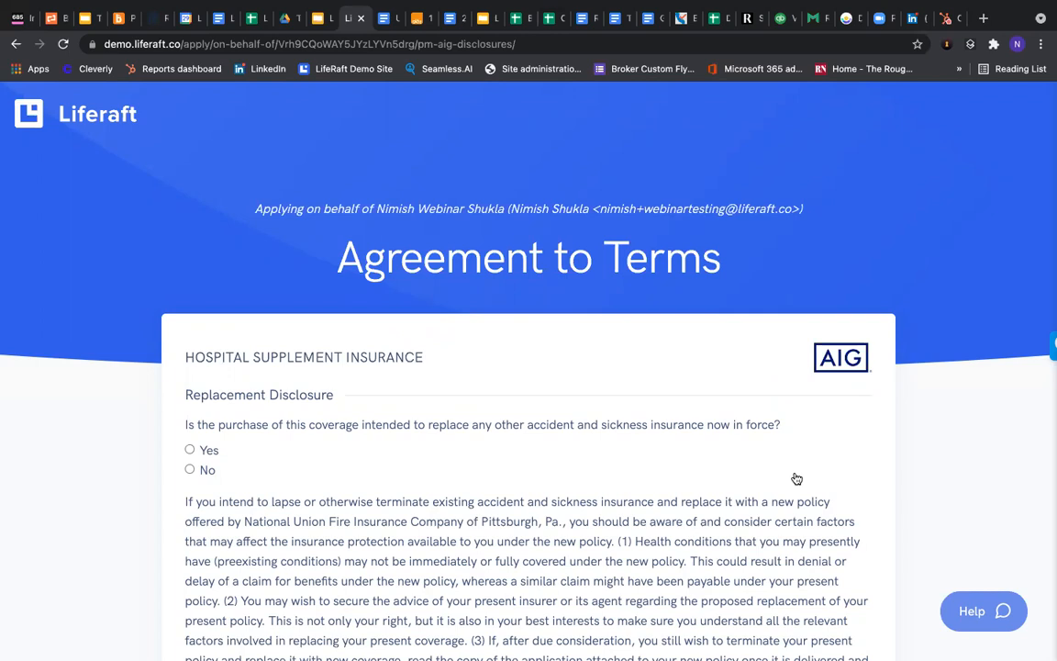
{"action": "scroll", "coordinate": [365, 364], "scroll_direction": "down", "scroll_amount": 1}
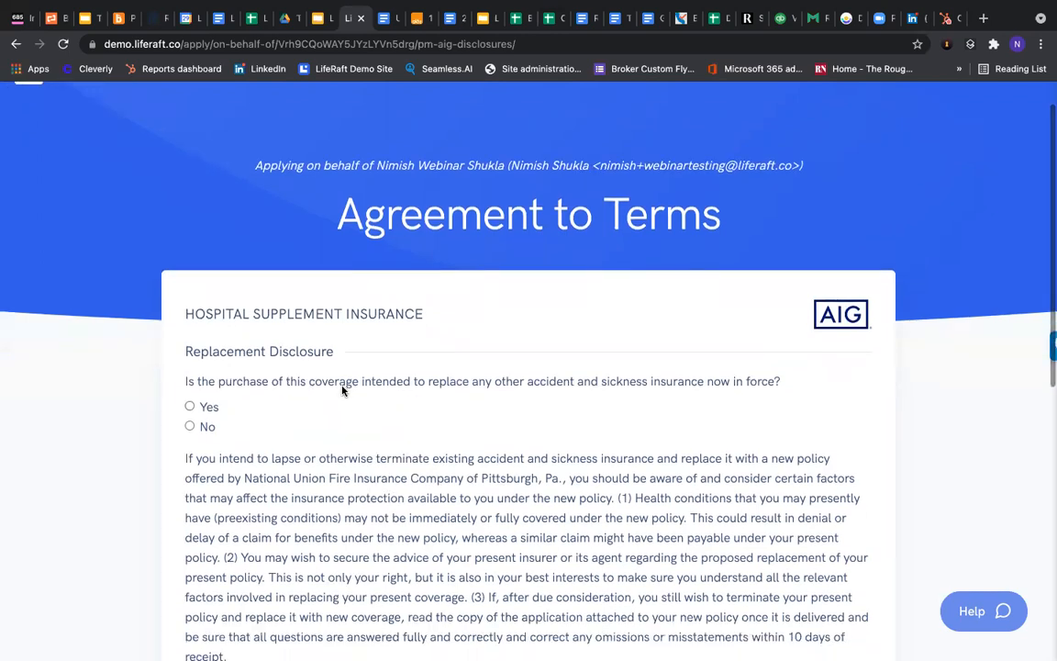
{"action": "scroll", "coordinate": [345, 393], "scroll_direction": "down", "scroll_amount": 2}
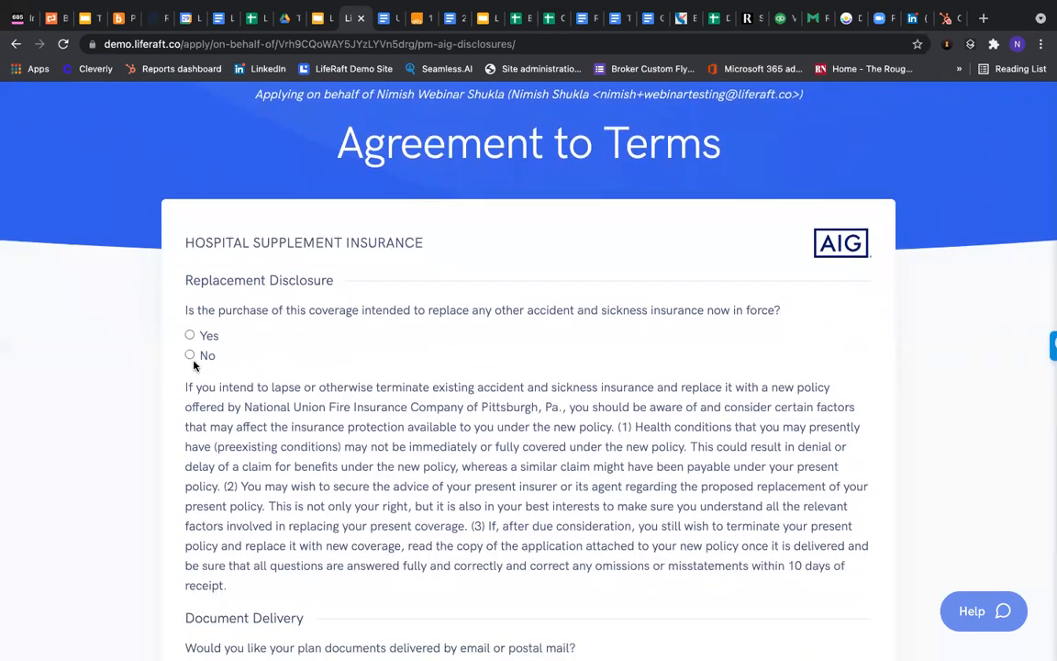
{"action": "left_click", "coordinate": [190, 357]}
{"action": "scroll", "coordinate": [369, 395], "scroll_direction": "down", "scroll_amount": 2}
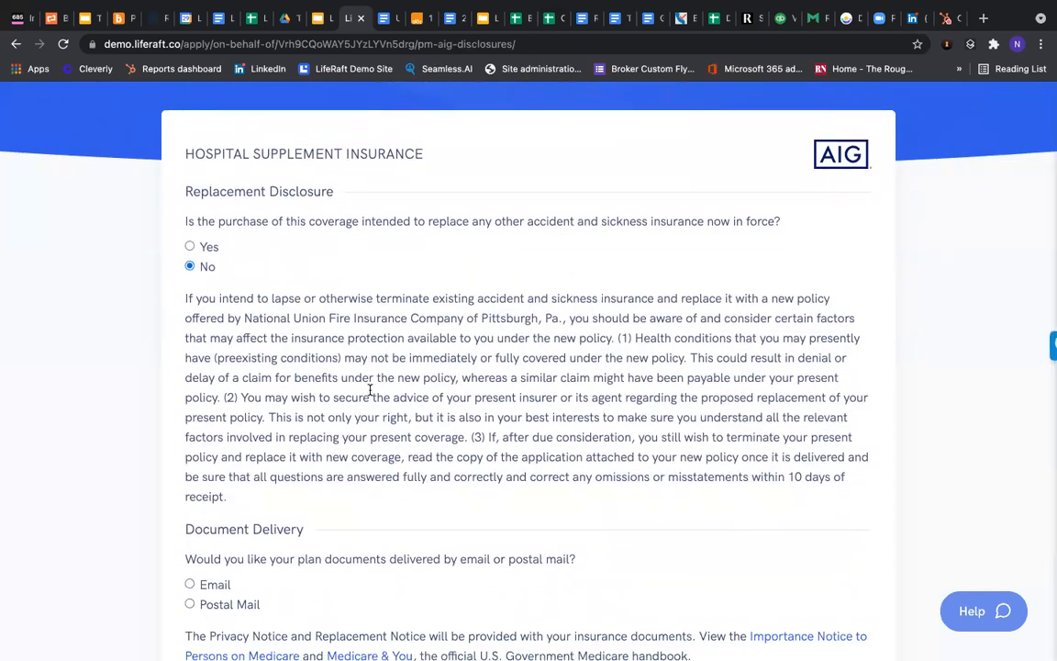
{"action": "scroll", "coordinate": [372, 395], "scroll_direction": "down", "scroll_amount": 5}
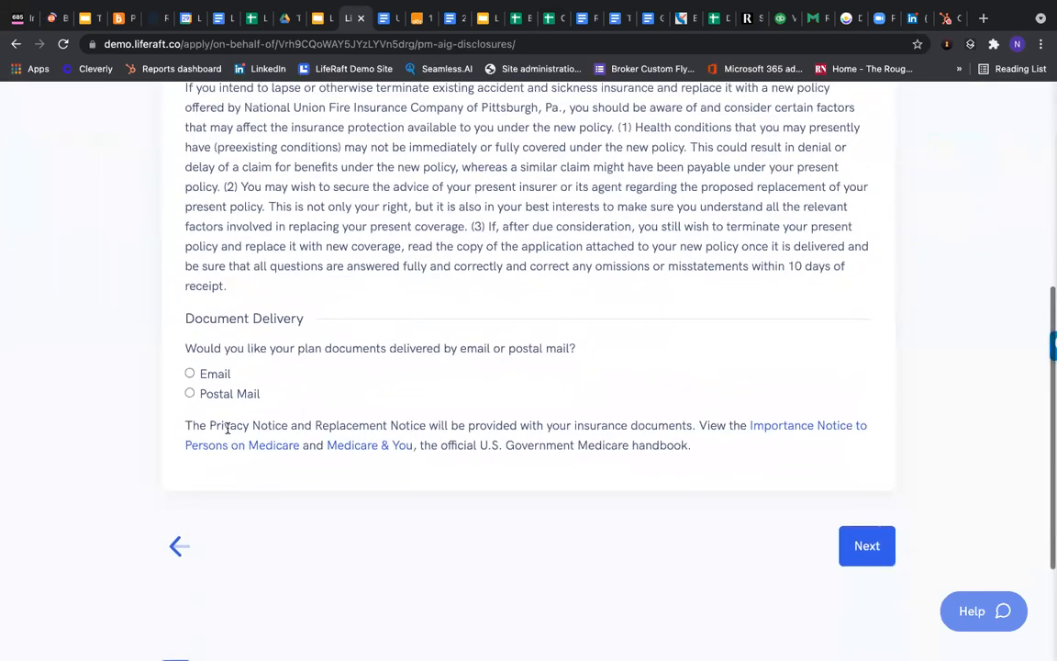
{"action": "left_click", "coordinate": [227, 395]}
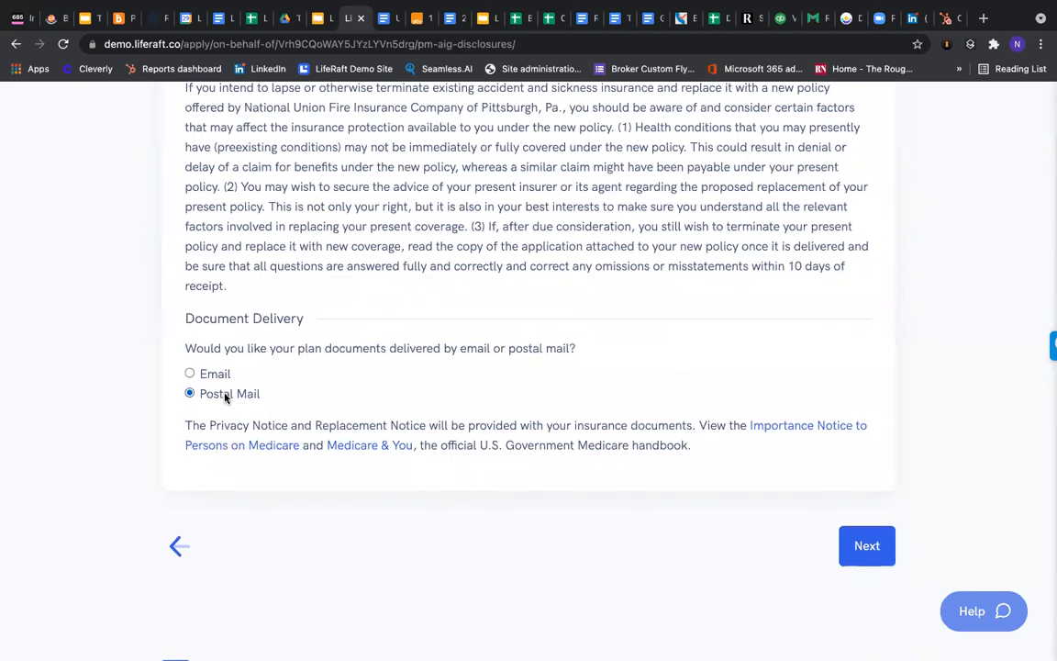
{"action": "left_click", "coordinate": [868, 547]}
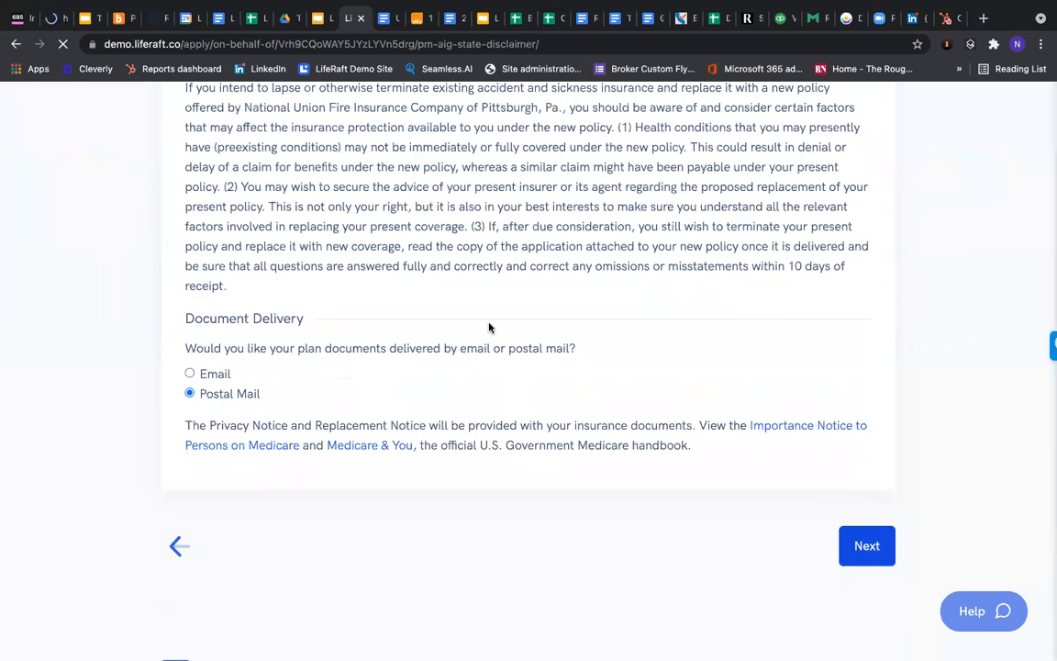
{"action": "scroll", "coordinate": [488, 328], "scroll_direction": "down", "scroll_amount": 1}
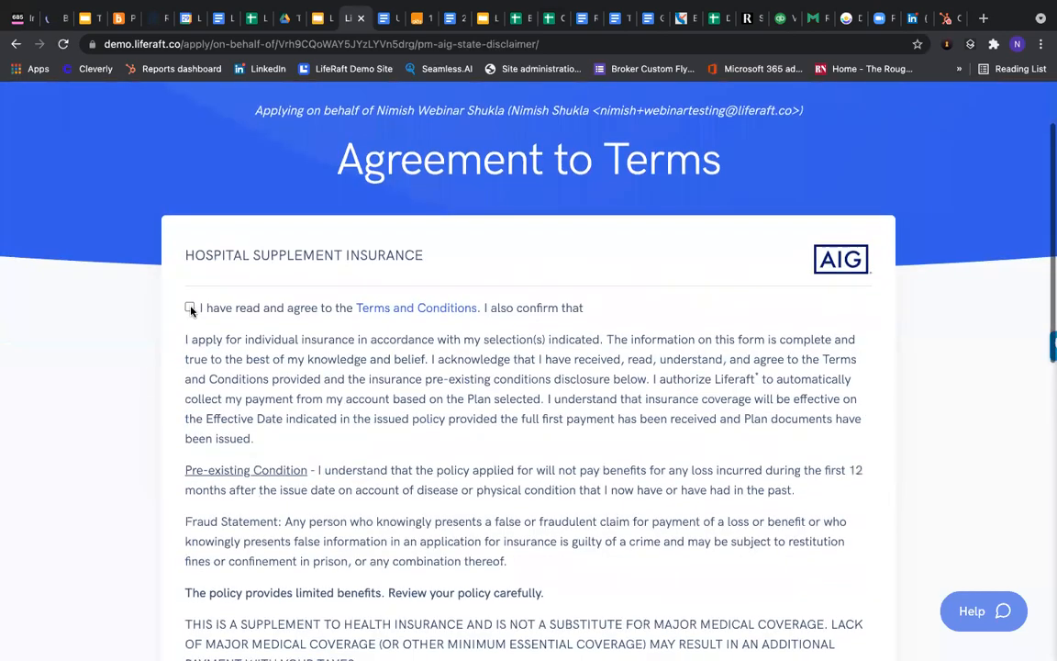
Accept the Hospital Supplement terms and conditions and move to the next agreement
{"action": "left_click", "coordinate": [190, 308]}
{"action": "scroll", "coordinate": [533, 380], "scroll_direction": "down", "scroll_amount": 3}
{"action": "scroll", "coordinate": [534, 380], "scroll_direction": "down", "scroll_amount": 3}
{"action": "left_click", "coordinate": [867, 571]}
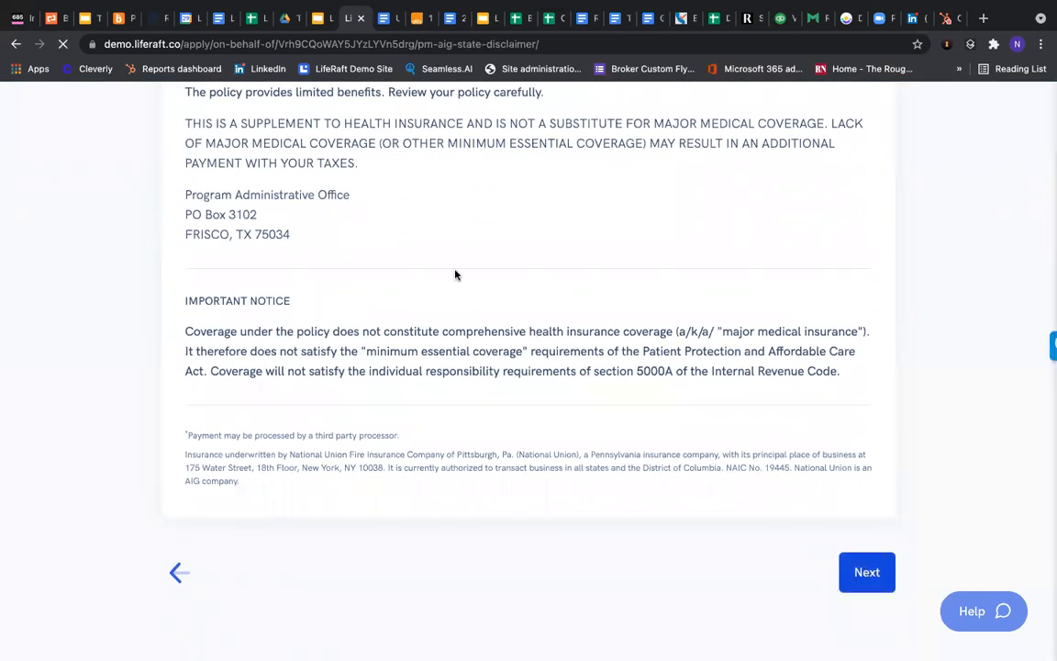
Accept the accident and critical supplement terms and e-sign with the client's name
{"action": "scroll", "coordinate": [219, 241], "scroll_direction": "down", "scroll_amount": 1}
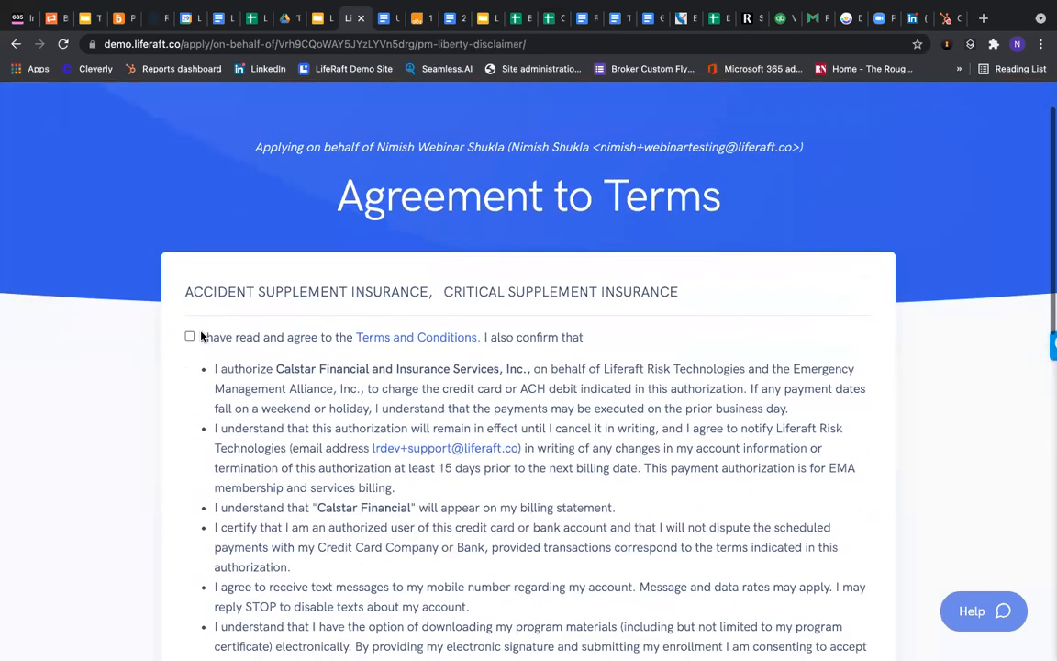
{"action": "left_click", "coordinate": [190, 336]}
{"action": "scroll", "coordinate": [548, 402], "scroll_direction": "down", "scroll_amount": 3}
{"action": "scroll", "coordinate": [548, 406], "scroll_direction": "down", "scroll_amount": 5}
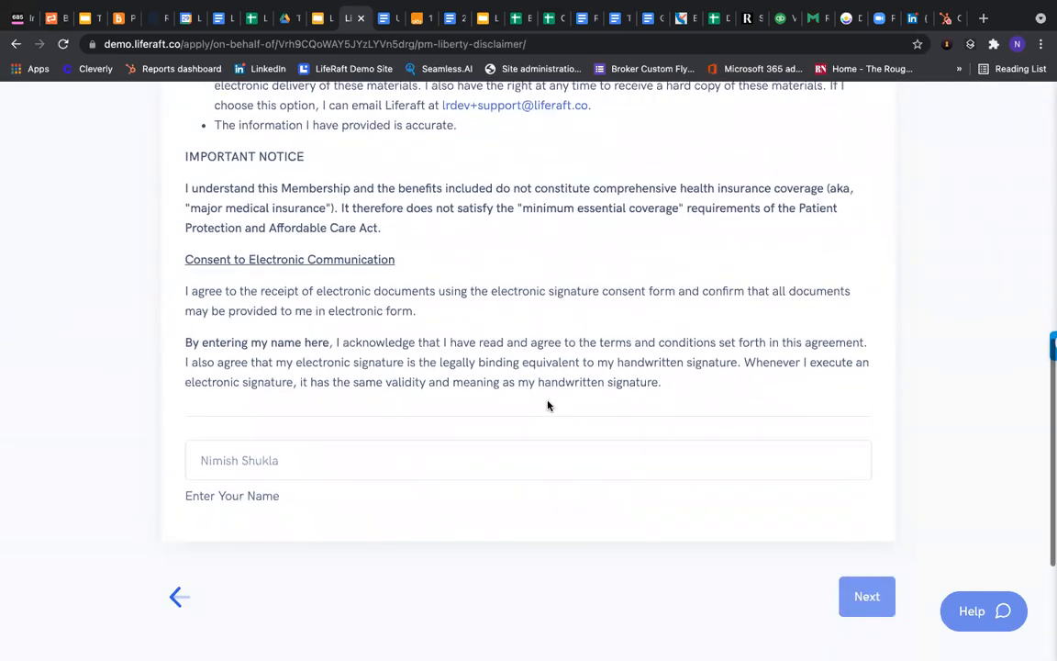
{"action": "scroll", "coordinate": [290, 326], "scroll_direction": "down", "scroll_amount": 2}
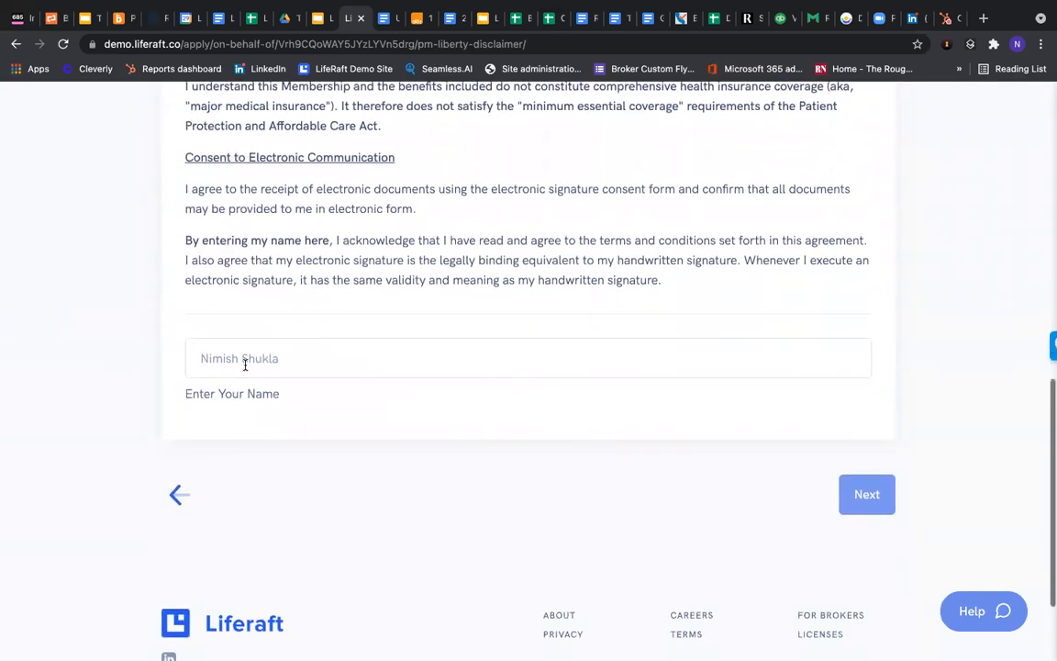
{"action": "left_click", "coordinate": [192, 357]}
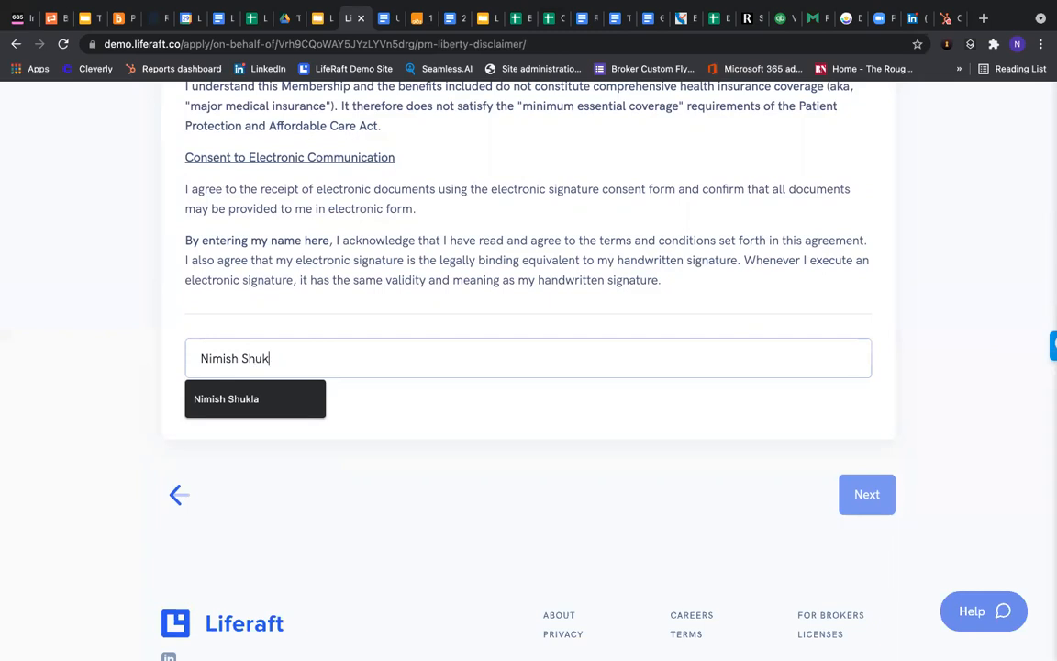
{"action": "left_click", "coordinate": [850, 497]}
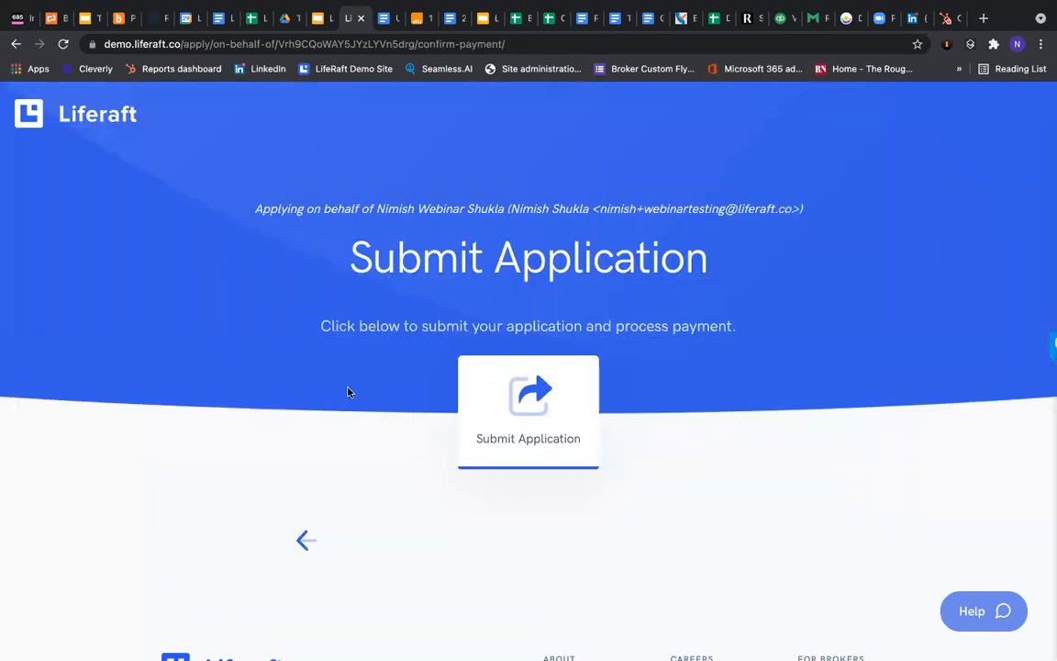
Submit the application with payment, then open the full Applications list from the dashboard
{"action": "left_click", "coordinate": [548, 405]}
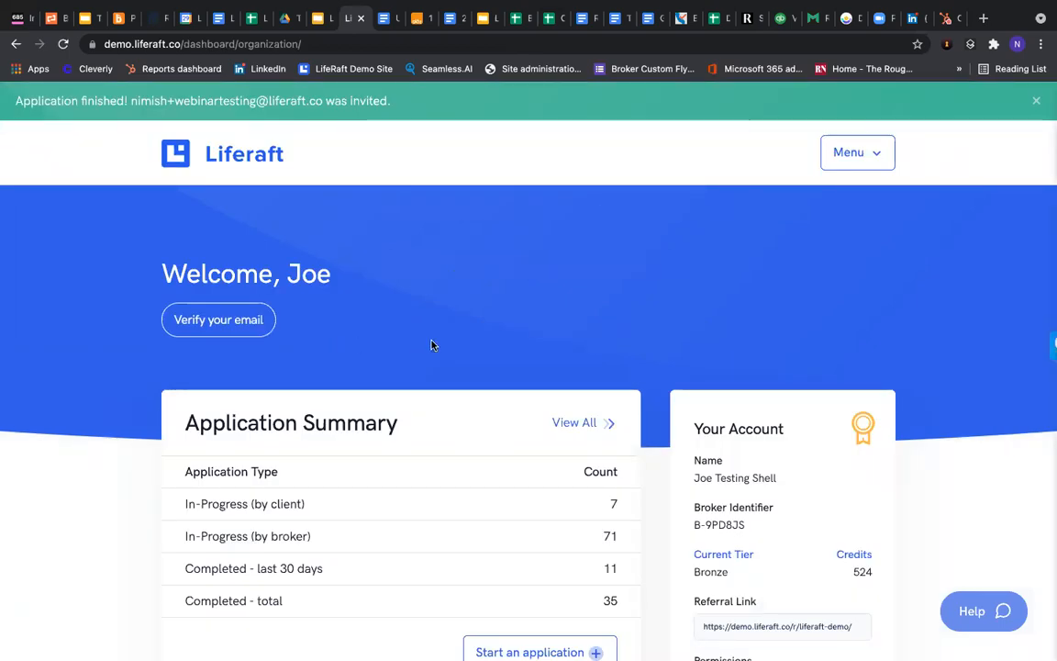
{"action": "scroll", "coordinate": [431, 345], "scroll_direction": "down", "scroll_amount": 2}
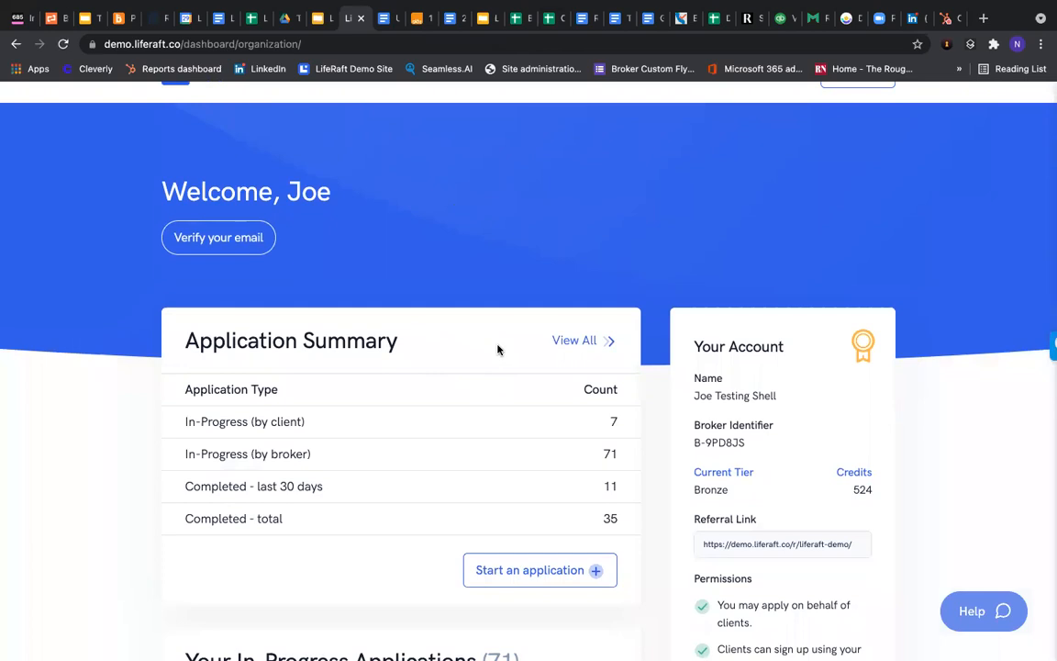
{"action": "left_click", "coordinate": [575, 340]}
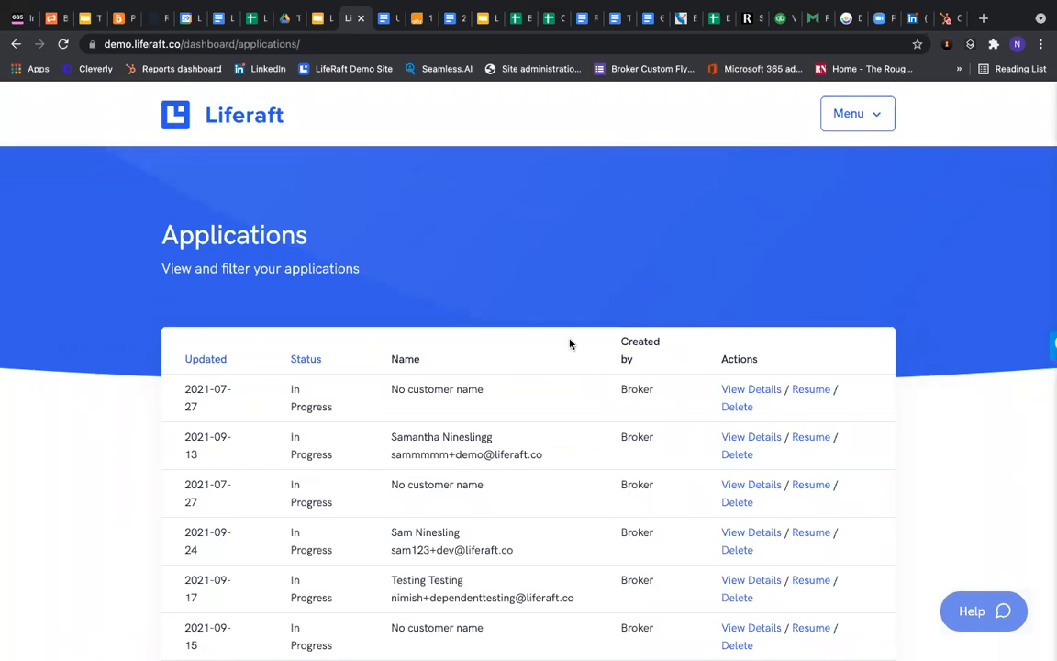
Sort the applications by Updated date, newest first
{"action": "left_click", "coordinate": [191, 363]}
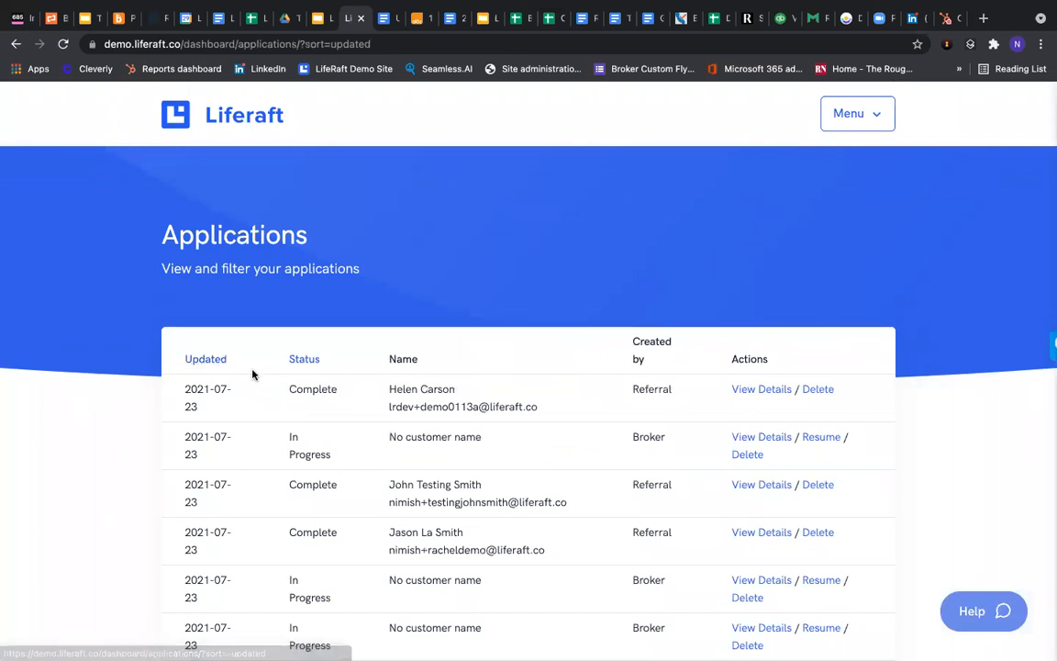
{"action": "left_click", "coordinate": [204, 362]}
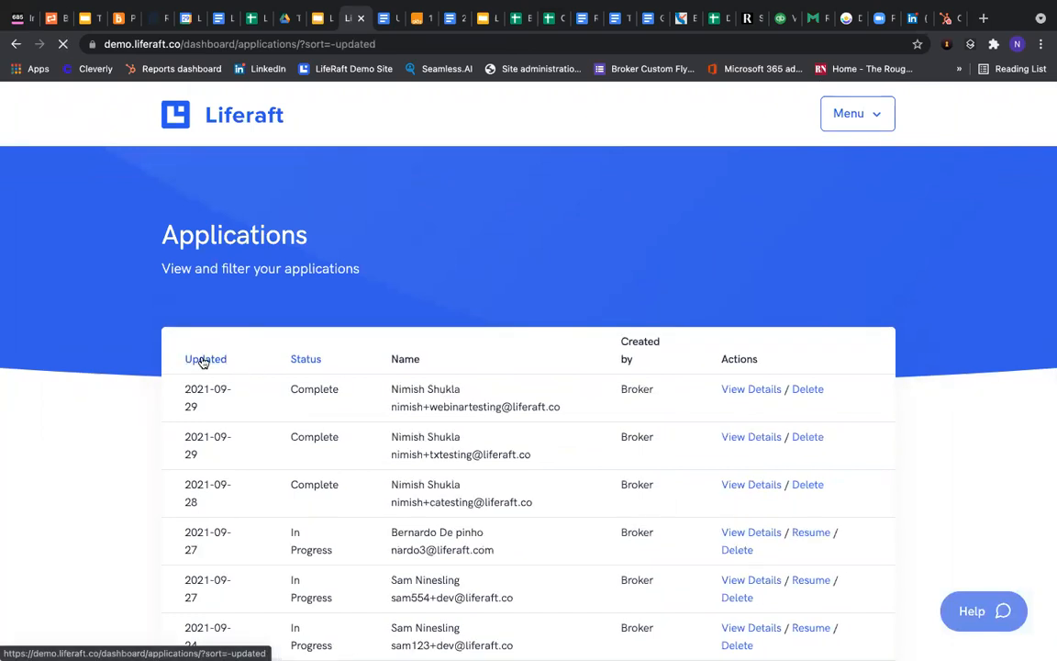
{"action": "scroll", "coordinate": [200, 360], "scroll_direction": "down", "scroll_amount": 1}
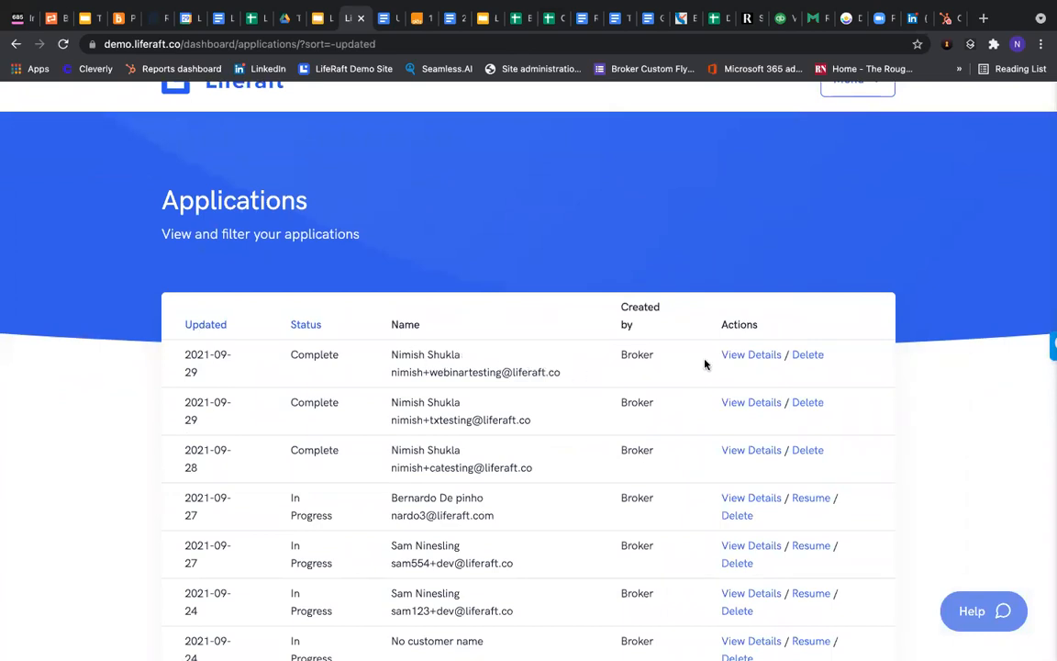
Check the new application's details show Complete, then return to the broker dashboard
{"action": "left_click", "coordinate": [745, 354]}
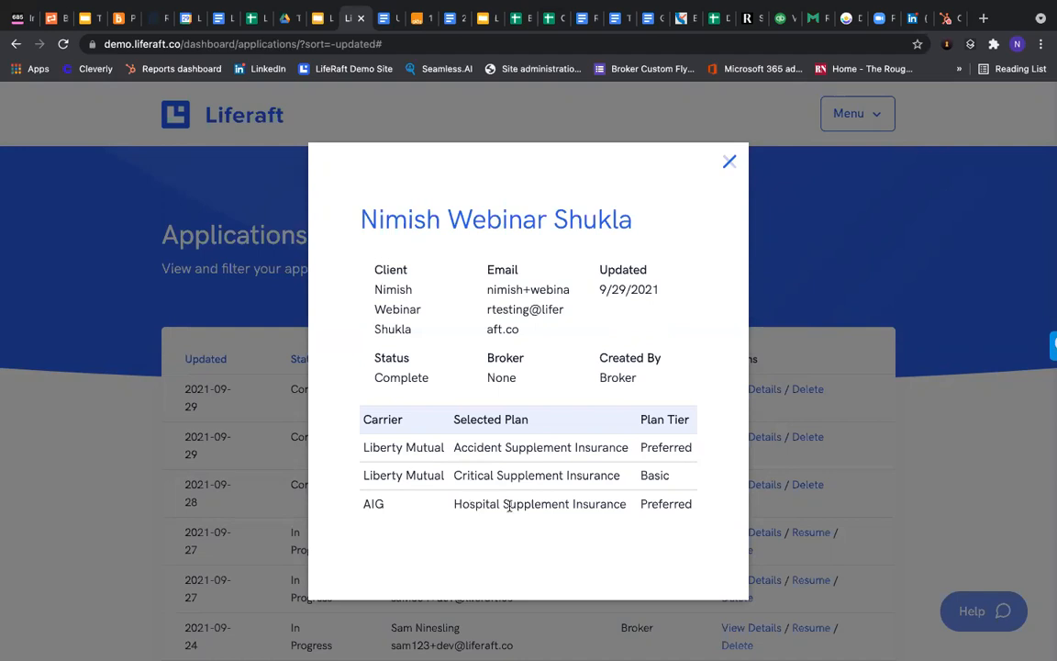
{"action": "left_click", "coordinate": [732, 163]}
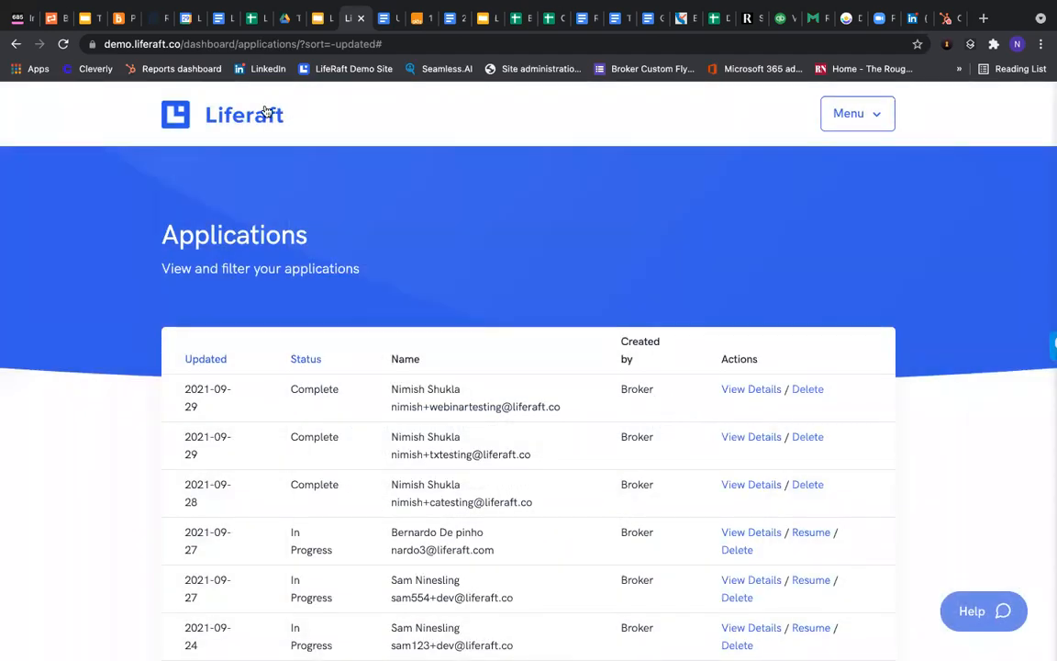
{"action": "left_click", "coordinate": [268, 114]}
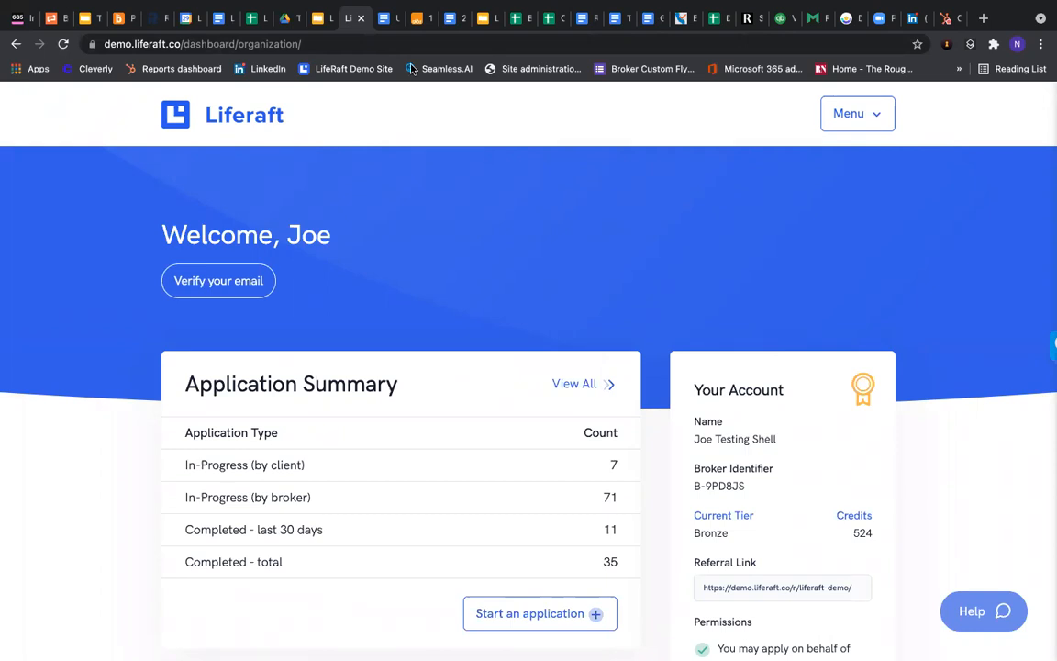
Present the Liferaft Overview deck from slide 13 and advance to 'Bundle 1: Bronze Level Pairing'
{"action": "left_click", "coordinate": [324, 13]}
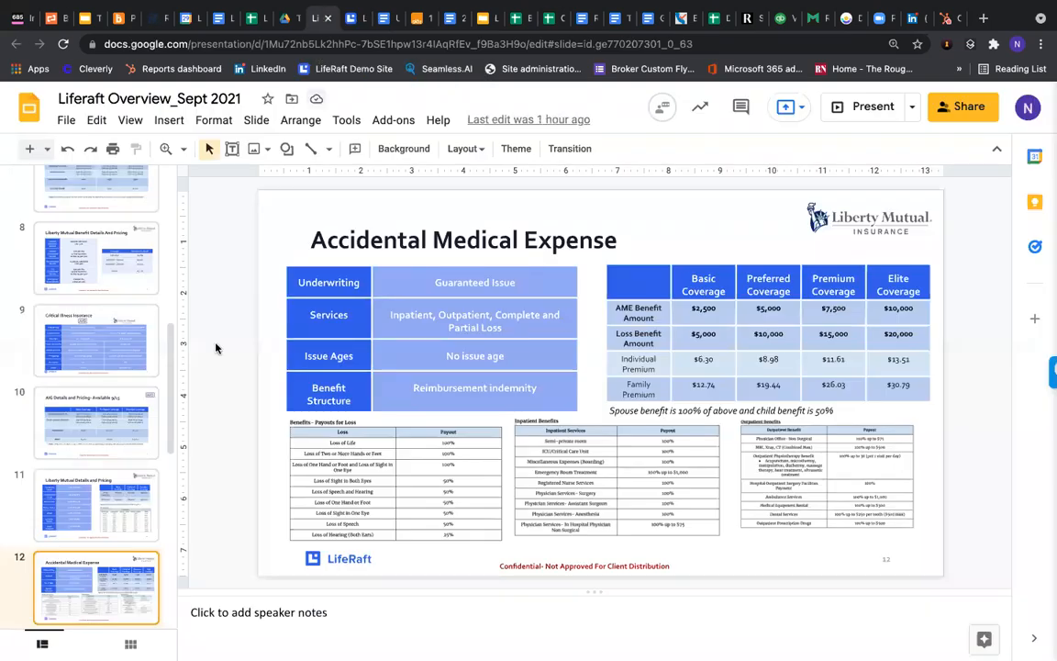
{"action": "scroll", "coordinate": [53, 359], "scroll_direction": "down", "scroll_amount": 5}
{"action": "left_click", "coordinate": [85, 428]}
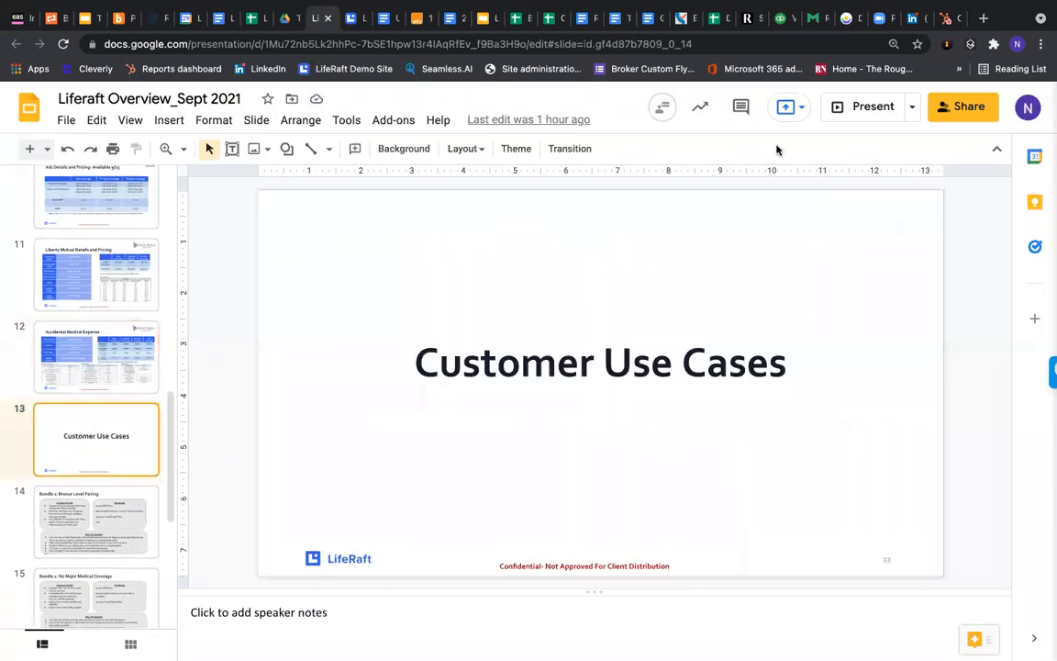
{"action": "left_click", "coordinate": [864, 109]}
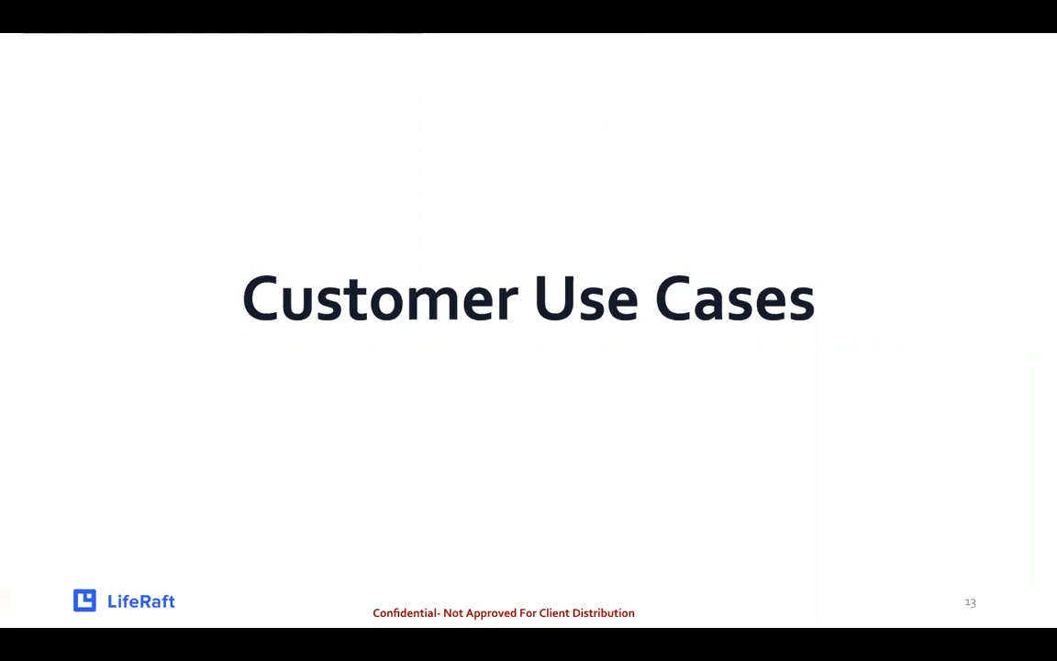
{"action": "key", "text": "Right"}
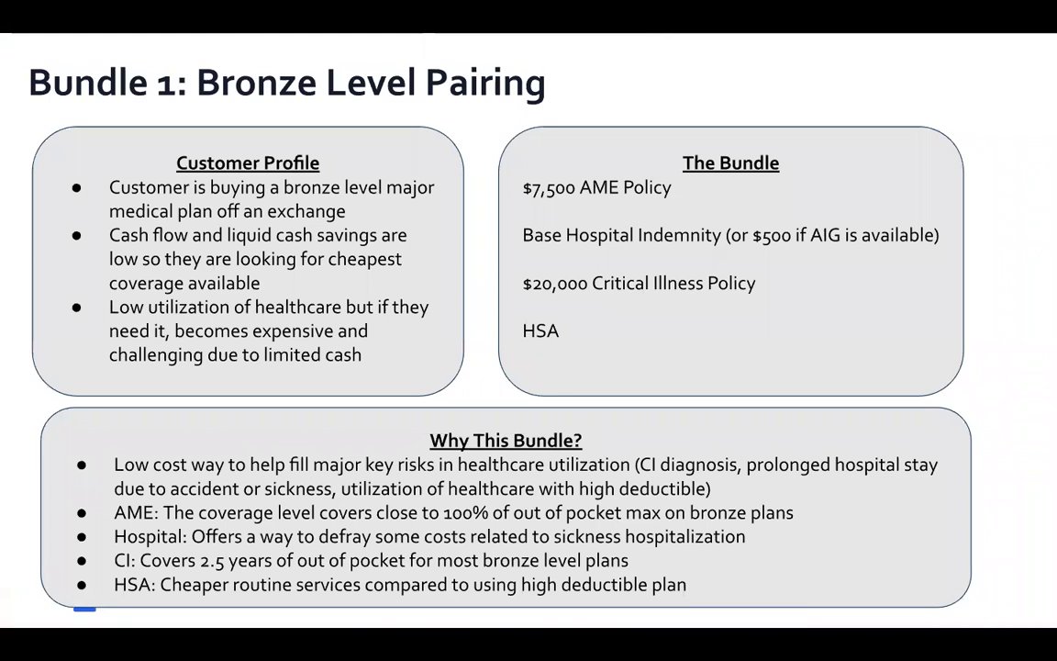